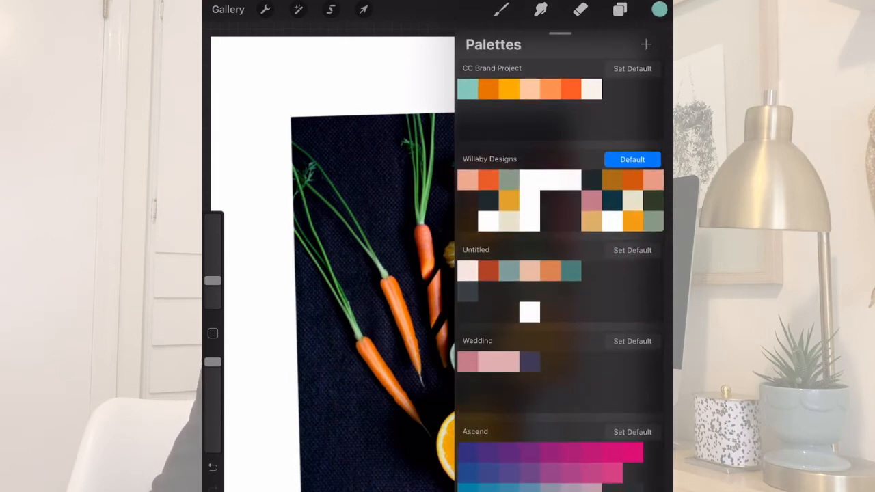
Add a new layer above the fruit and vegetable photo for tracing.
{"action": "left_click", "coordinate": [620, 10]}
{"action": "left_click", "coordinate": [646, 50]}
{"action": "left_click", "coordinate": [620, 10]}
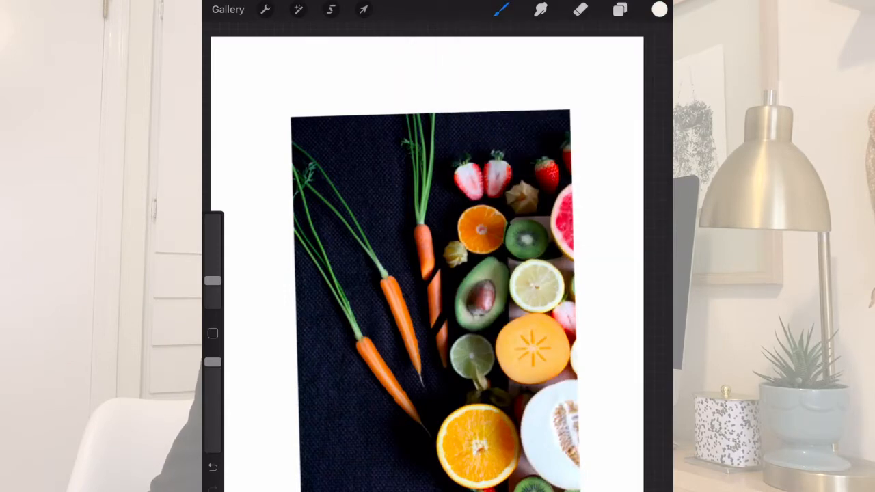
{"action": "left_click", "coordinate": [620, 10]}
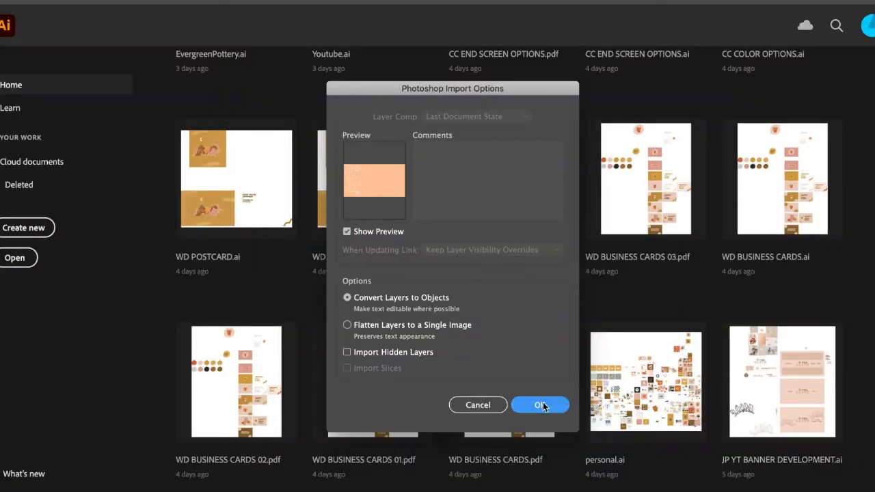
Switch to Illustrator, import the PSD with its layers converted to objects, and remove the peach background.
{"action": "left_click", "coordinate": [541, 406]}
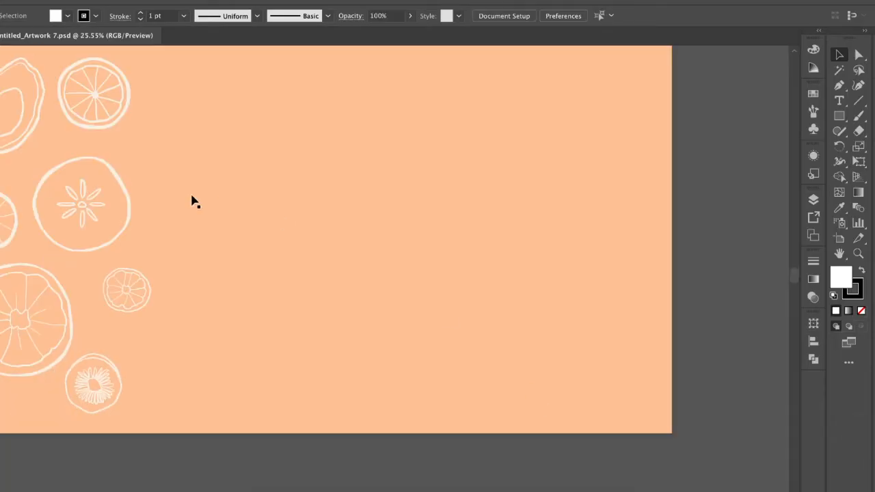
{"action": "scroll", "coordinate": [191, 201], "scroll_direction": "down", "scroll_amount": 3}
{"action": "left_click", "coordinate": [813, 199]}
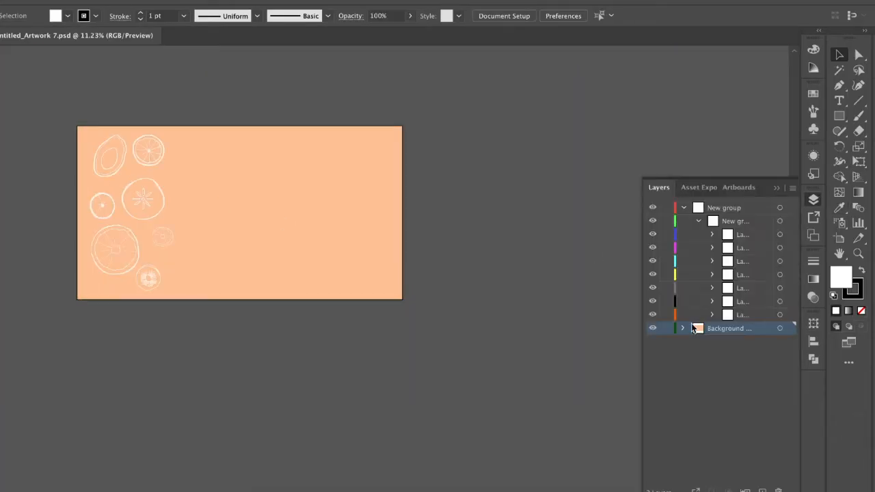
{"action": "left_click", "coordinate": [369, 227]}
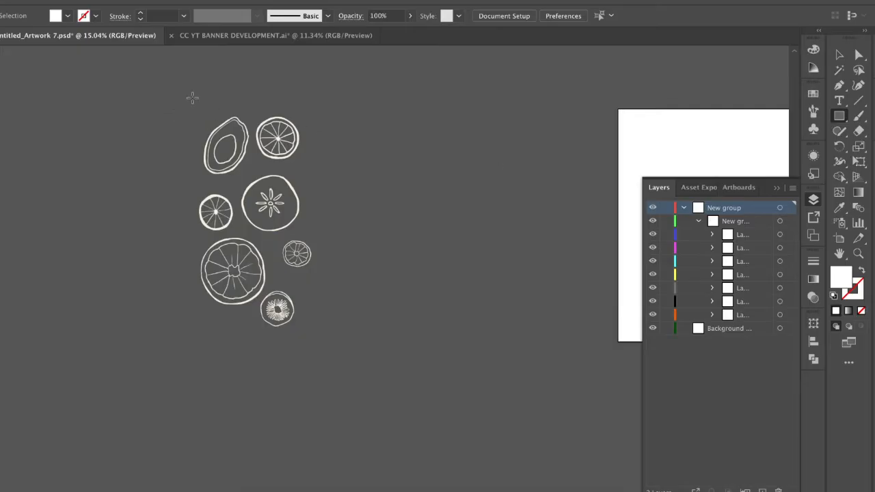
Draw a rectangle about 13 by 19 in around the fruit line art and use it as a clipping mask.
{"action": "left_click_drag", "start_coordinate": [181, 106], "coordinate": [341, 337]}
{"action": "key", "text": "v"}
{"action": "key", "text": "ctrl+a"}
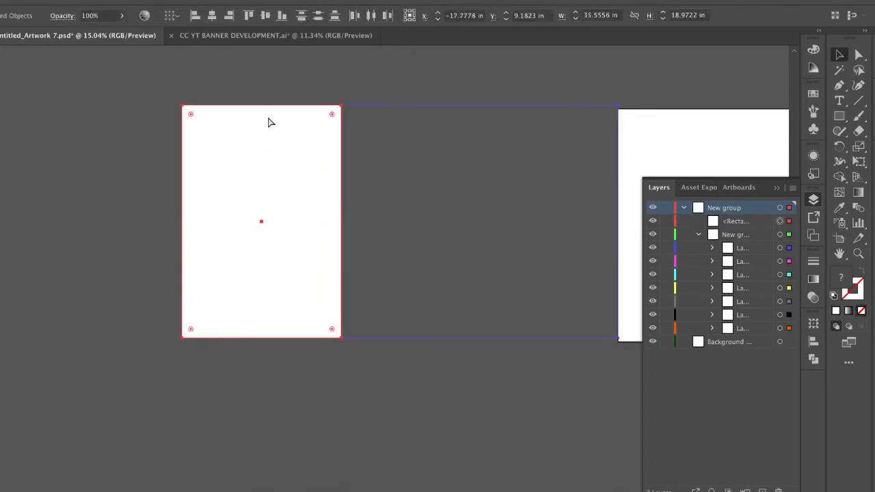
{"action": "key", "text": "ctrl+7"}
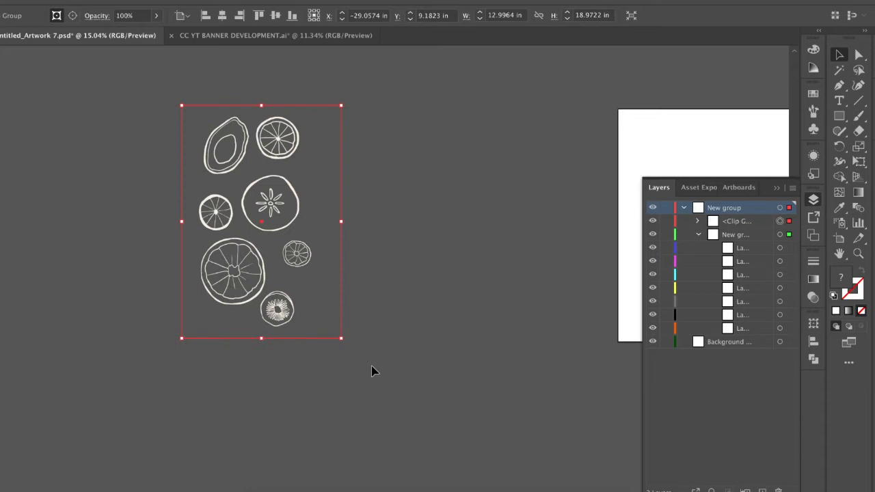
Move the clipped fruit line art about 4.26 in horizontally and 2.13 in vertically.
{"action": "left_click", "coordinate": [373, 257]}
{"action": "left_click_drag", "start_coordinate": [279, 217], "coordinate": [331, 244]}
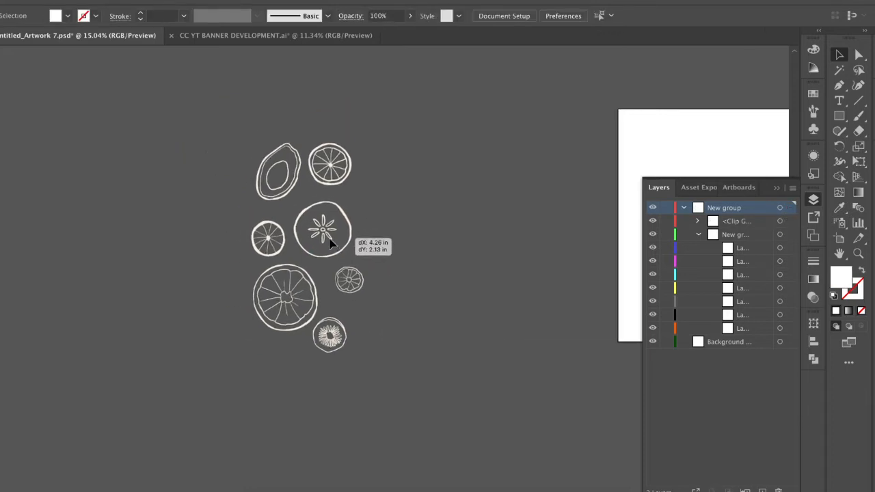
{"action": "left_click", "coordinate": [196, 227]}
{"action": "scroll", "coordinate": [196, 226], "scroll_direction": "up", "scroll_amount": 2}
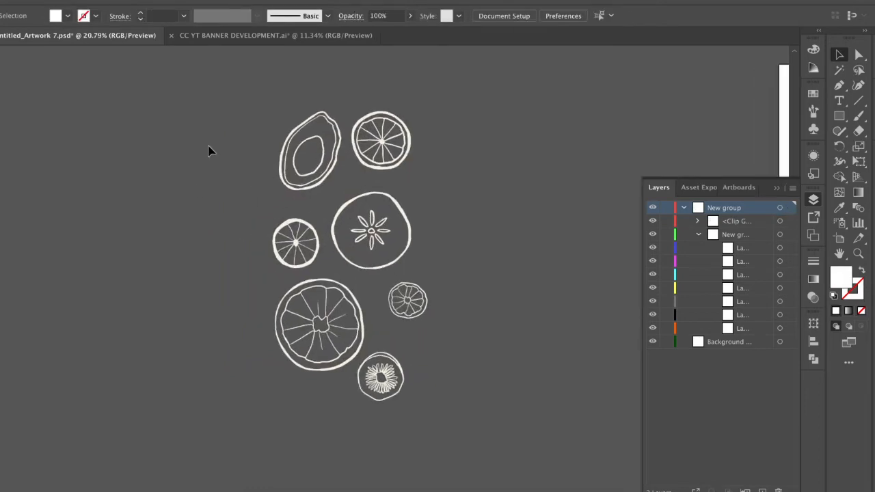
Draw a circle behind the star-centred fruit, slightly offset from its outline, and fill it with the red-orange palette colour.
{"action": "key", "text": "p"}
{"action": "key", "text": "l"}
{"action": "scroll", "coordinate": [296, 118], "scroll_direction": "up", "scroll_amount": 1}
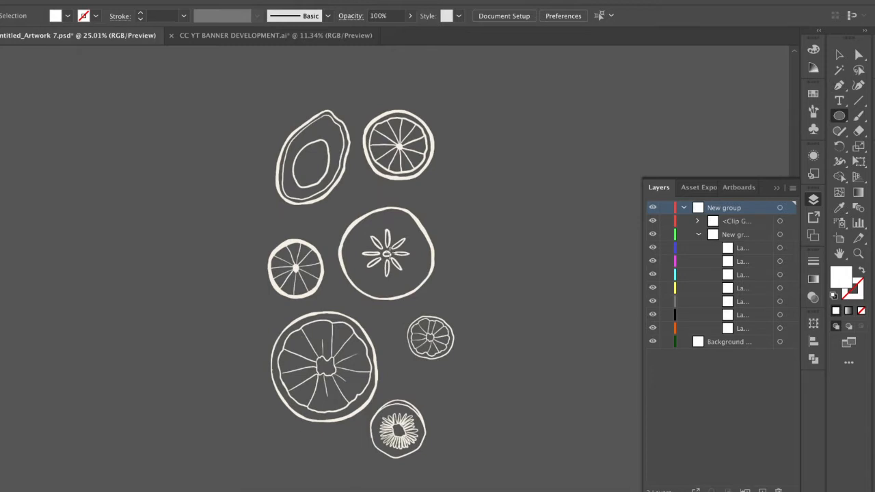
{"action": "left_click_drag", "start_coordinate": [385, 252], "coordinate": [438, 292]}
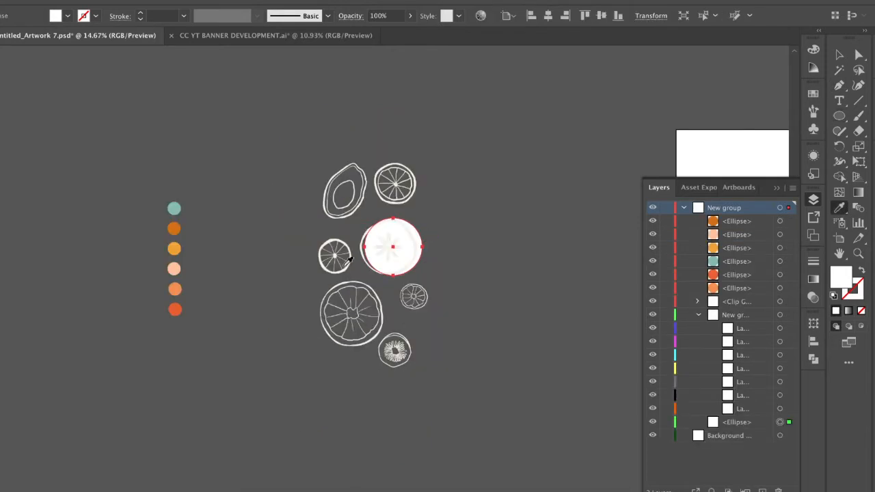
{"action": "left_click", "coordinate": [177, 310]}
{"action": "key", "text": "v"}
{"action": "left_click", "coordinate": [306, 404]}
{"action": "scroll", "coordinate": [426, 224], "scroll_direction": "up", "scroll_amount": 4}
{"action": "scroll", "coordinate": [476, 214], "scroll_direction": "down", "scroll_amount": 2}
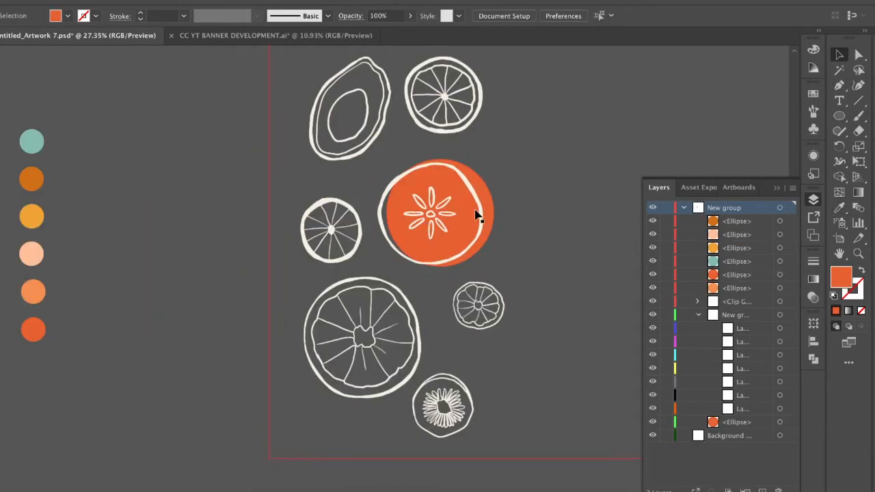
Duplicate the red-orange circle behind the upper-right citrus slice and the small left slice, scaling down the left copy.
{"action": "scroll", "coordinate": [477, 215], "scroll_direction": "up", "scroll_amount": 2}
{"action": "left_click_drag", "start_coordinate": [500, 267], "coordinate": [513, 148], "text": "alt"}
{"action": "left_click_drag", "start_coordinate": [503, 288], "coordinate": [382, 304], "text": "alt"}
{"action": "left_click_drag", "start_coordinate": [274, 244], "coordinate": [303, 272]}
{"action": "left_click_drag", "start_coordinate": [357, 342], "coordinate": [349, 329]}
Copy a red-orange circle behind the smallest citrus slice and shrink it to just cover that slice.
{"action": "left_click", "coordinate": [501, 270]}
{"action": "left_click_drag", "start_coordinate": [308, 284], "coordinate": [509, 369], "text": "alt"}
{"action": "left_click_drag", "start_coordinate": [541, 418], "coordinate": [525, 403]}
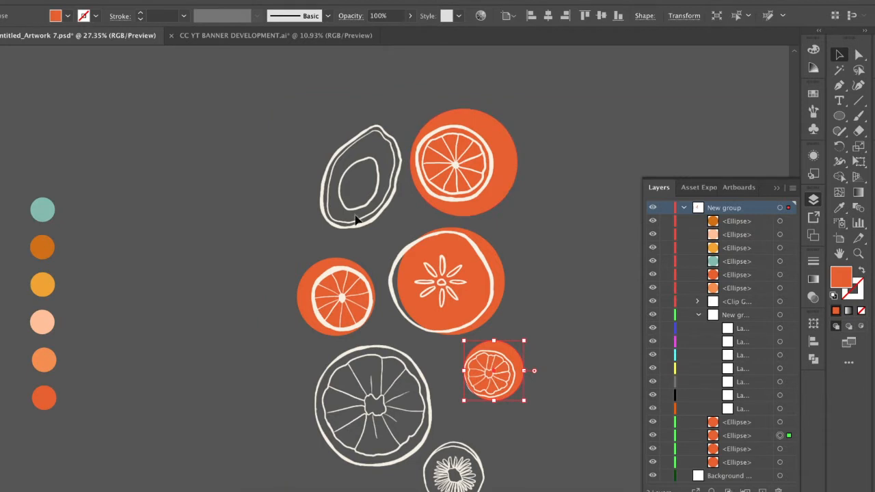
Duplicate a red-orange circle behind the avocado, narrow it into an ellipse, and rotate it to follow the outline's tilt.
{"action": "left_click_drag", "start_coordinate": [402, 176], "coordinate": [406, 169], "text": "alt"}
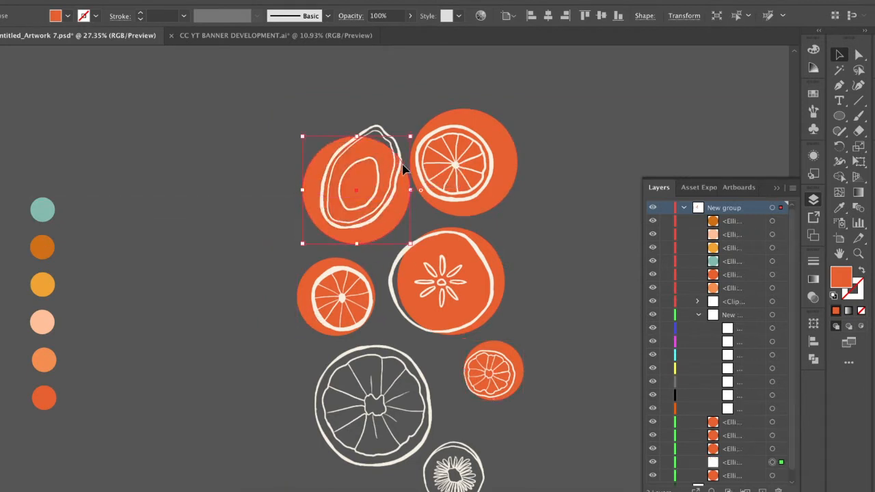
{"action": "left_click_drag", "start_coordinate": [303, 190], "coordinate": [329, 191]}
{"action": "left_click_drag", "start_coordinate": [413, 245], "coordinate": [390, 214]}
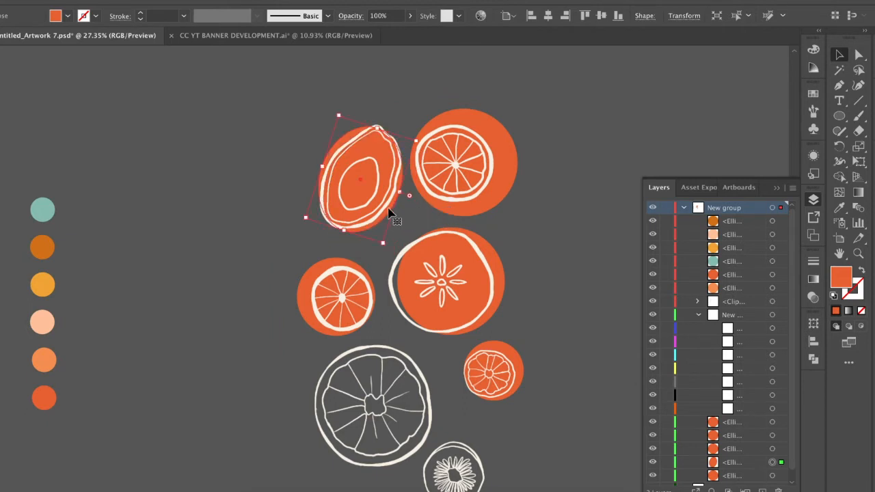
Recolour and adjust the avocado's ellipse using the light peach palette colour, and adjust the circle behind the star-centred fruit.
{"action": "key", "text": "i"}
{"action": "left_click", "coordinate": [43, 319]}
{"action": "key", "text": "v"}
{"action": "left_click_drag", "start_coordinate": [377, 129], "coordinate": [380, 137]}
{"action": "left_click", "coordinate": [495, 259]}
{"action": "left_click_drag", "start_coordinate": [514, 233], "coordinate": [496, 238]}
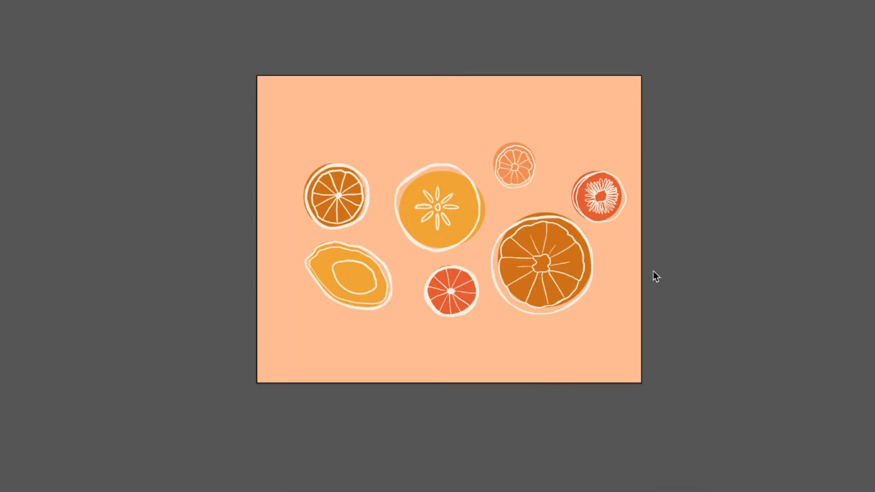
Set the blending mode of the white fruit line art to Soft Light.
{"action": "left_click", "coordinate": [618, 273]}
{"action": "scroll", "coordinate": [568, 241], "scroll_direction": "up", "scroll_amount": 4}
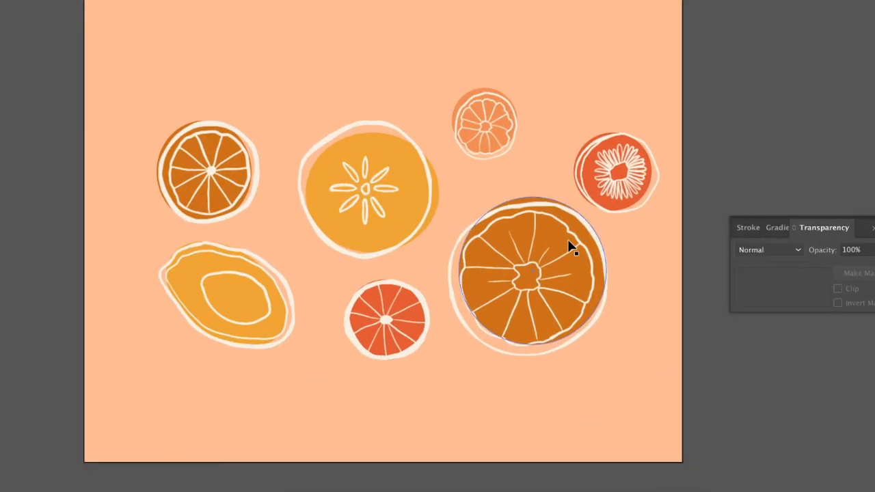
{"action": "left_click", "coordinate": [570, 247]}
{"action": "left_click", "coordinate": [381, 126]}
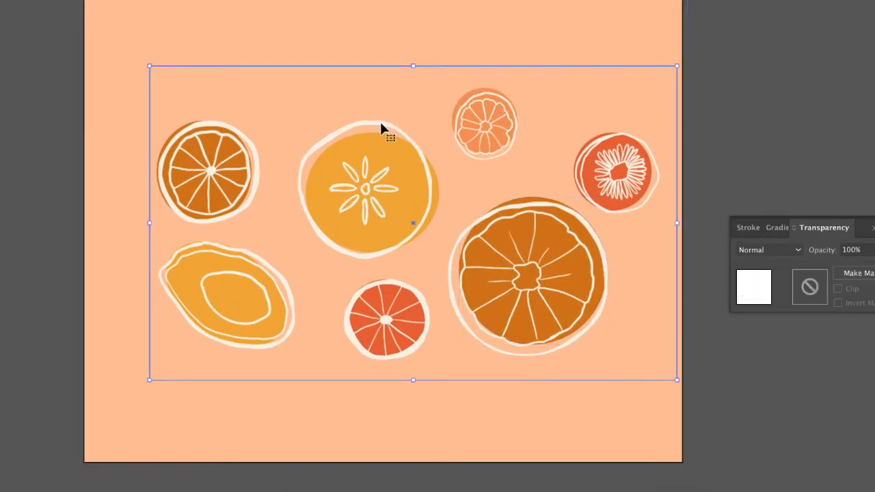
{"action": "left_click", "coordinate": [798, 250]}
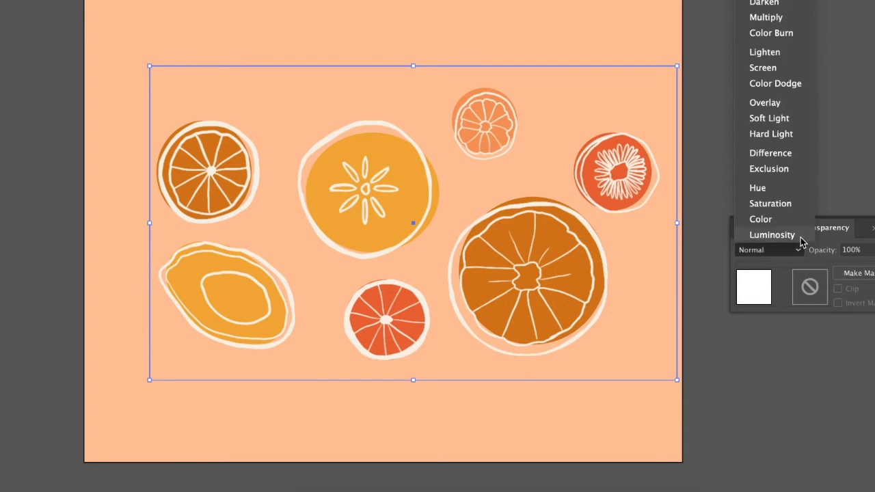
{"action": "left_click", "coordinate": [787, 118]}
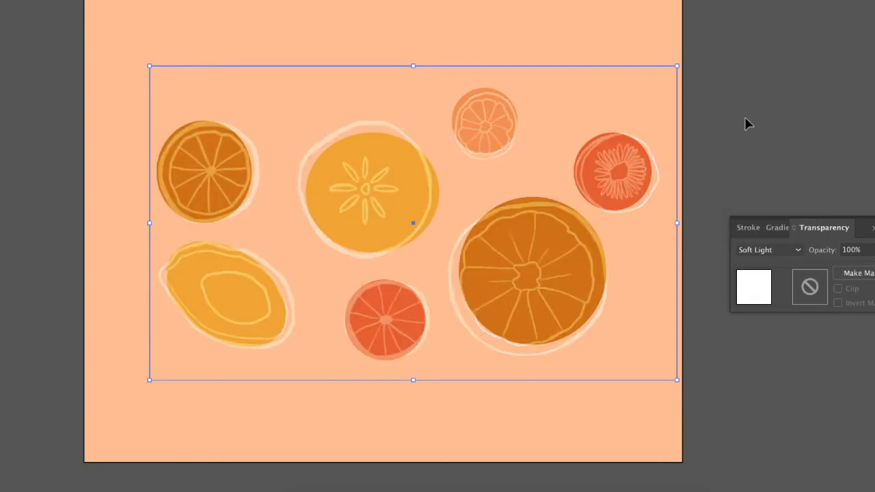
{"action": "left_click", "coordinate": [746, 119]}
{"action": "scroll", "coordinate": [746, 119], "scroll_direction": "down", "scroll_amount": 3}
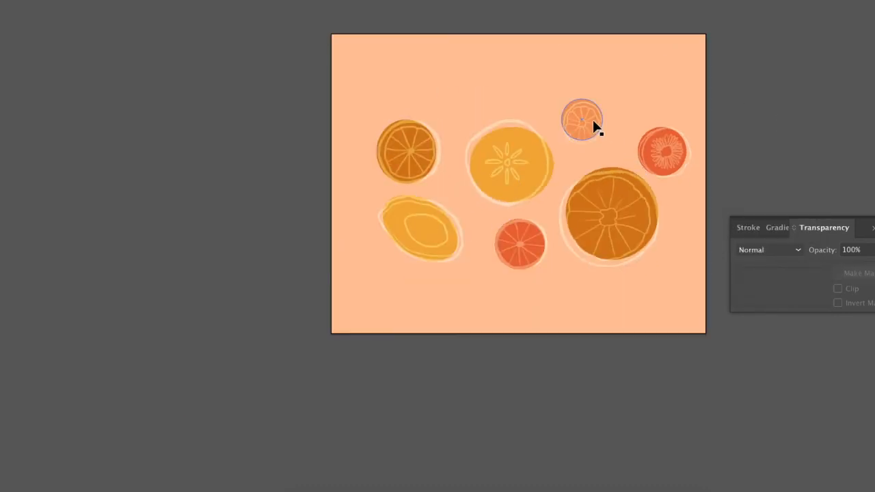
{"action": "scroll", "coordinate": [775, 141], "scroll_direction": "right", "scroll_amount": 3}
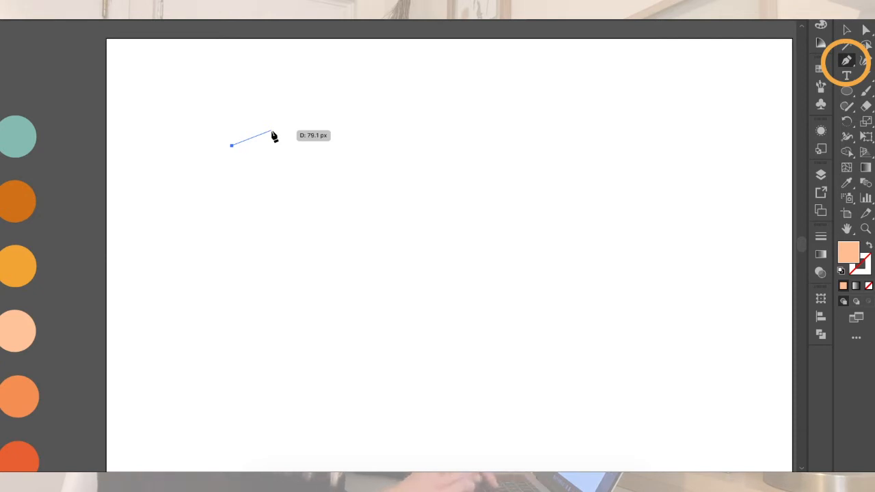
Draw a closed irregular peach shape with mixed curved and straight edges using the Pen tool.
{"action": "left_click_drag", "start_coordinate": [271, 132], "coordinate": [310, 139]}
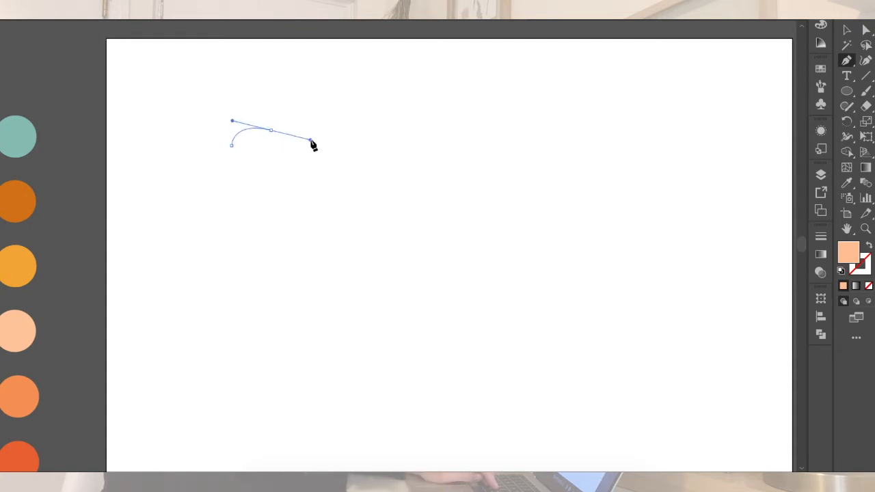
{"action": "left_click", "coordinate": [331, 132]}
{"action": "left_click_drag", "start_coordinate": [362, 148], "coordinate": [363, 167]}
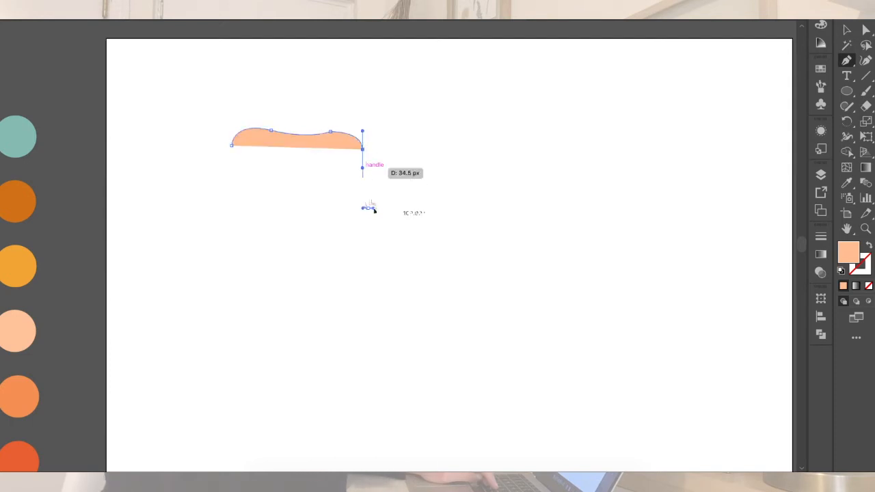
{"action": "left_click_drag", "start_coordinate": [369, 207], "coordinate": [375, 208]}
{"action": "left_click_drag", "start_coordinate": [293, 222], "coordinate": [279, 203]}
{"action": "left_click", "coordinate": [237, 198]}
{"action": "left_click_drag", "start_coordinate": [240, 158], "coordinate": [242, 144]}
{"action": "left_click", "coordinate": [232, 146]}
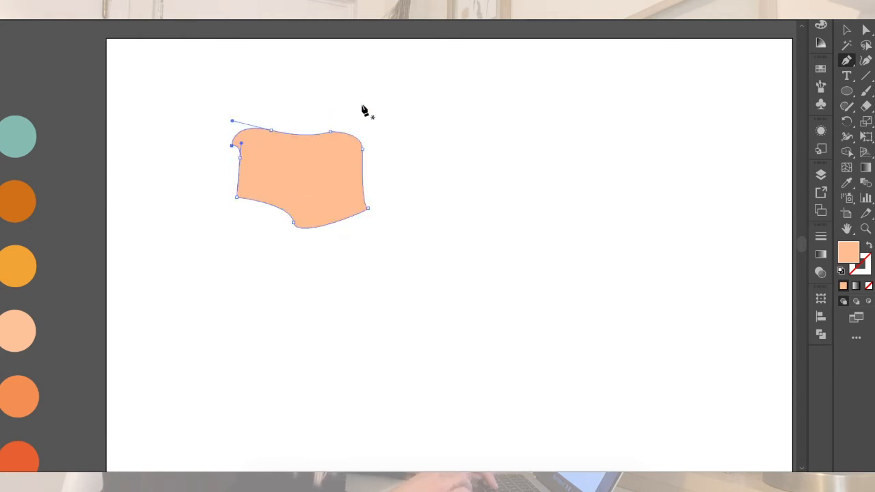
{"action": "key", "text": "v"}
{"action": "left_click", "coordinate": [440, 199]}
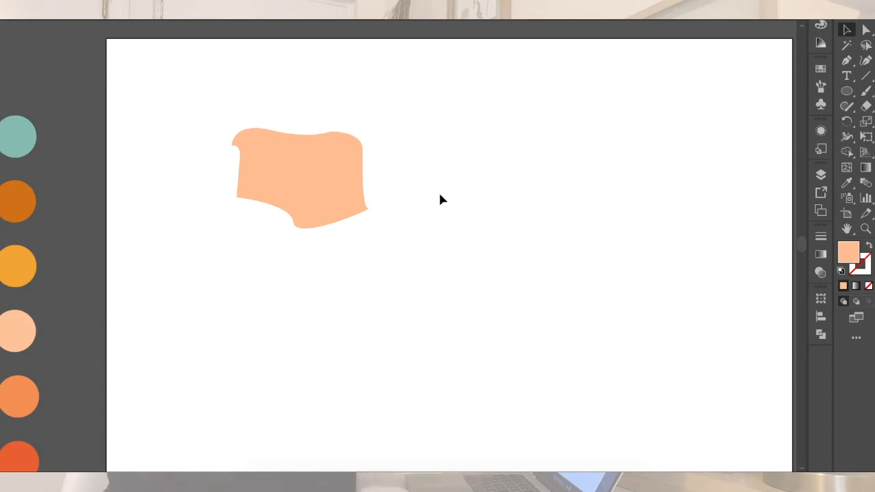
Convert the peach shape's lower-left and lower-right corners to smooth curves with the Curvature tool.
{"action": "left_click", "coordinate": [366, 193]}
{"action": "key", "text": "shift+asciitilde"}
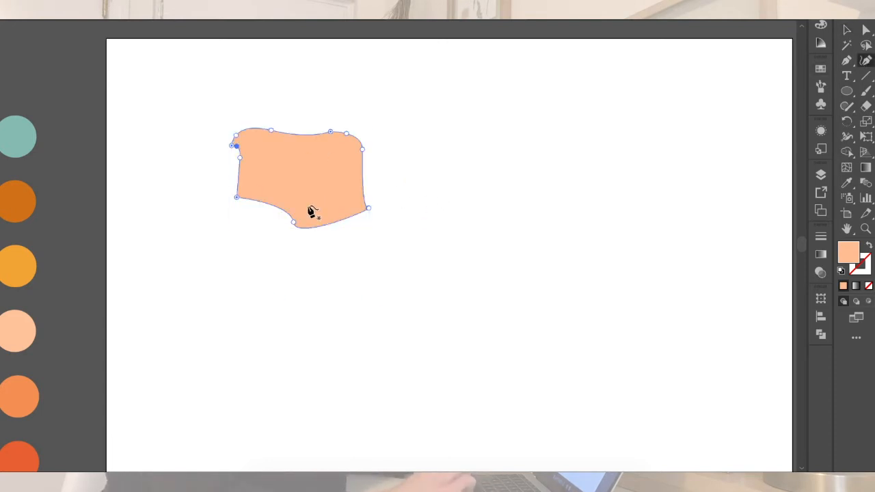
{"action": "scroll", "coordinate": [309, 209], "scroll_direction": "up", "scroll_amount": 2}
{"action": "left_click", "coordinate": [195, 118]}
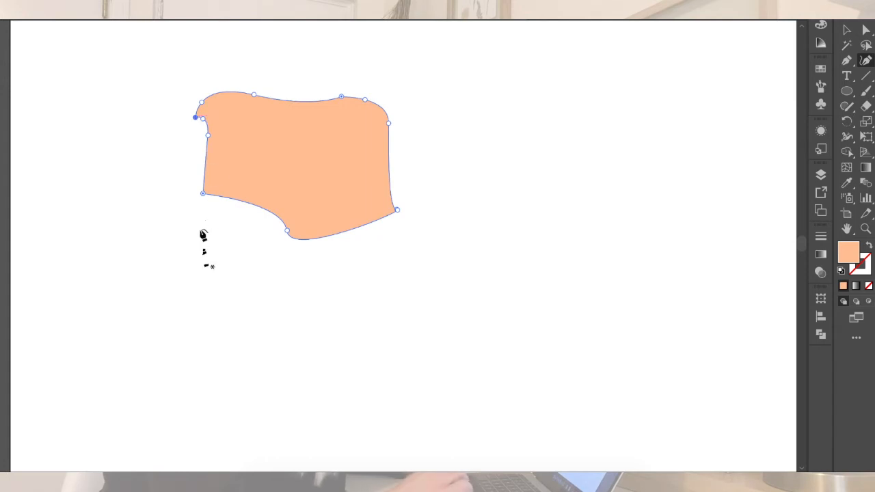
{"action": "double_click", "coordinate": [203, 195]}
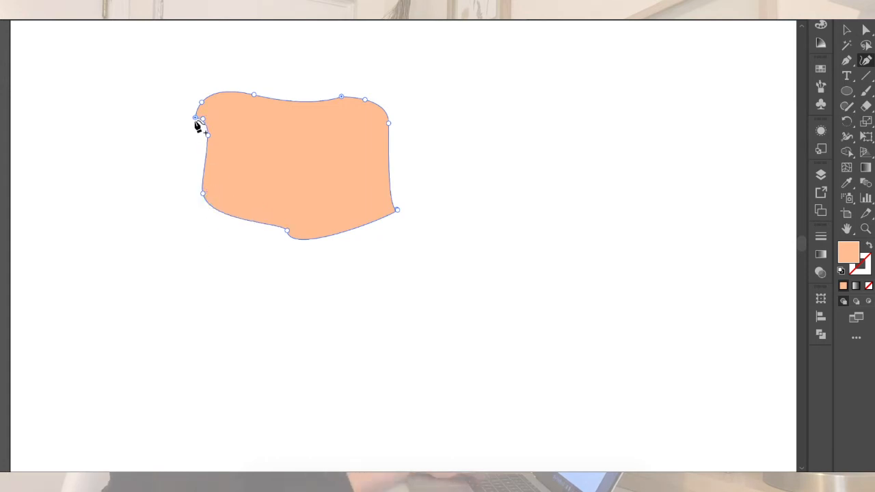
{"action": "double_click", "coordinate": [397, 210]}
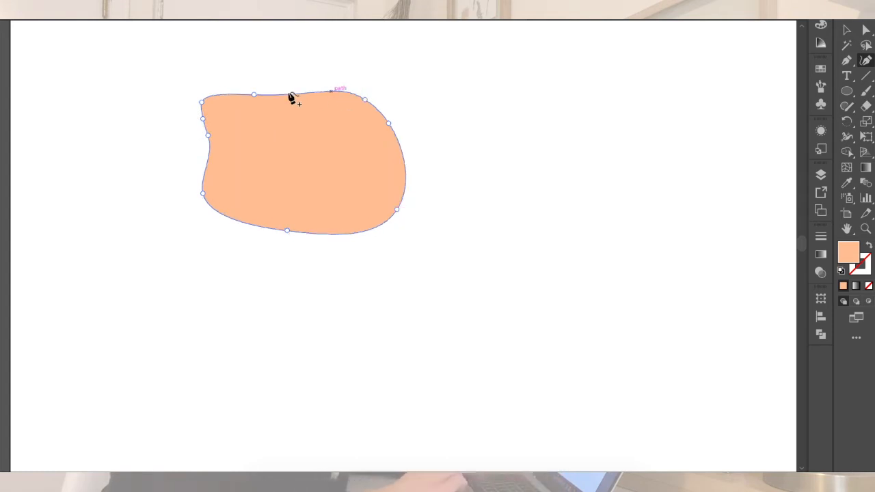
Pull the shape's upper-left anchor inward to form a notch and delete the extra anchor on the left edge.
{"action": "left_click_drag", "start_coordinate": [203, 103], "coordinate": [237, 107]}
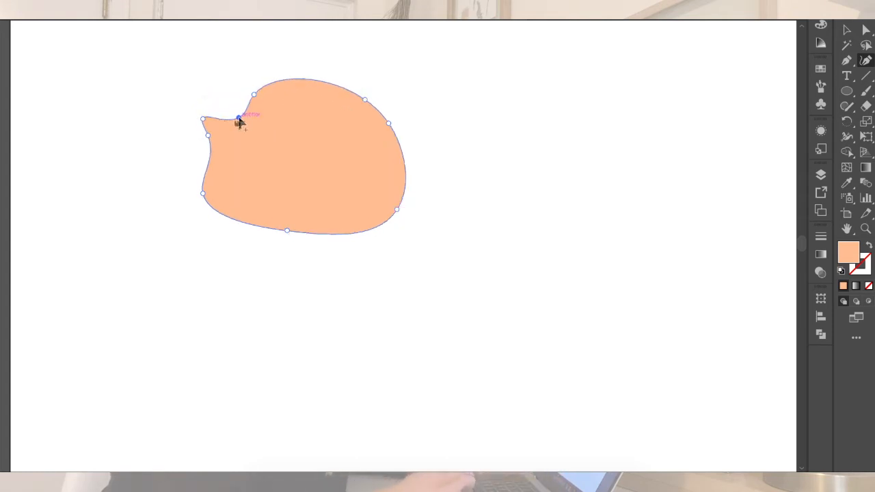
{"action": "left_click", "coordinate": [207, 136]}
{"action": "key", "text": "Delete"}
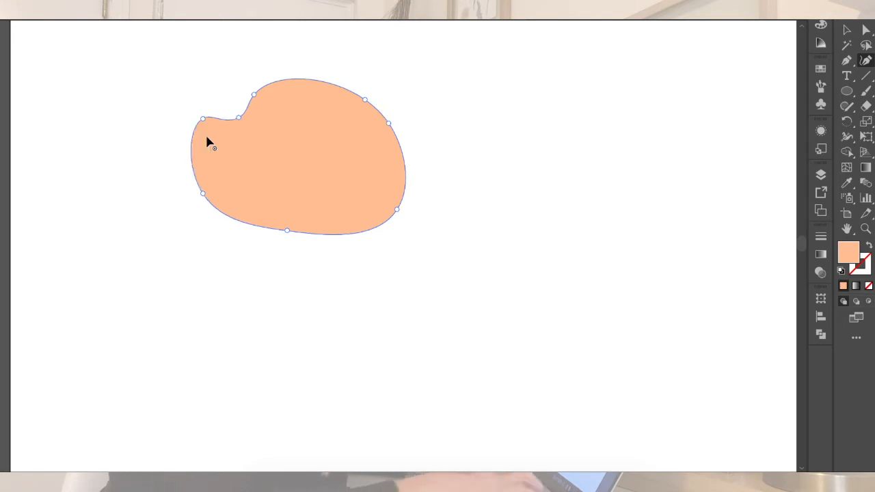
Round the shape's right side by moving the lower-right anchor inward and removing the anchor above it, and raise the notch's upper anchor.
{"action": "left_click", "coordinate": [397, 212]}
{"action": "left_click", "coordinate": [388, 124]}
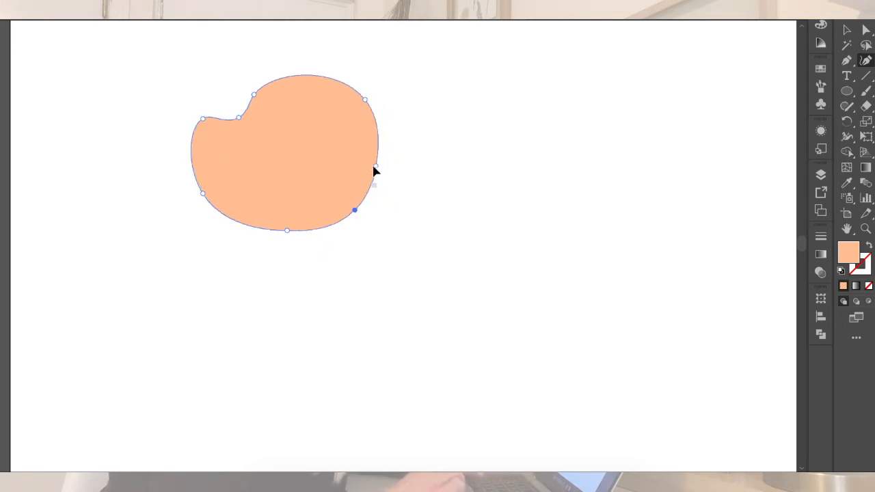
{"action": "key", "text": "Delete"}
{"action": "left_click_drag", "start_coordinate": [253, 95], "coordinate": [253, 86]}
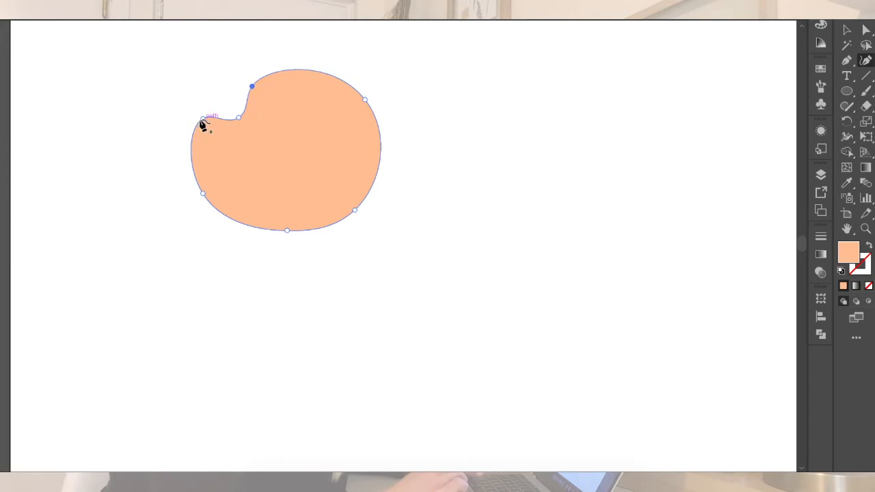
{"action": "left_click", "coordinate": [510, 240]}
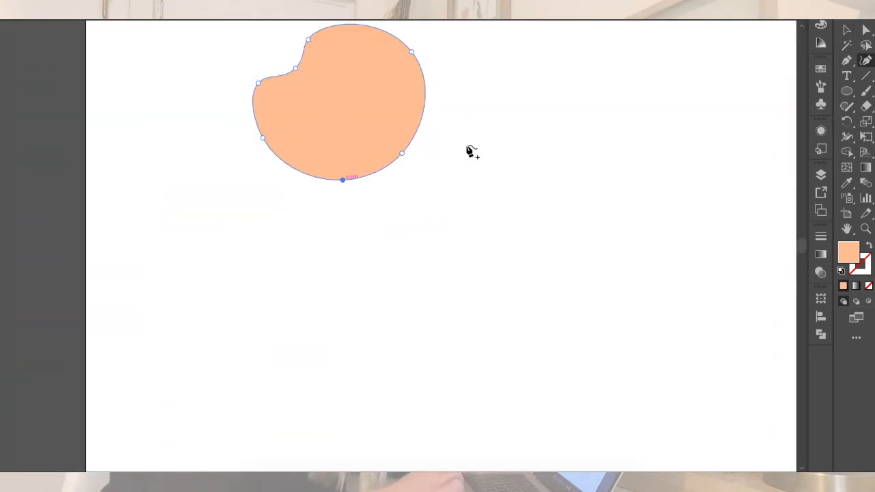
Draw a tall peach-filled ellipse on the artboard to the right of the notched peach shape.
{"action": "key", "text": "v"}
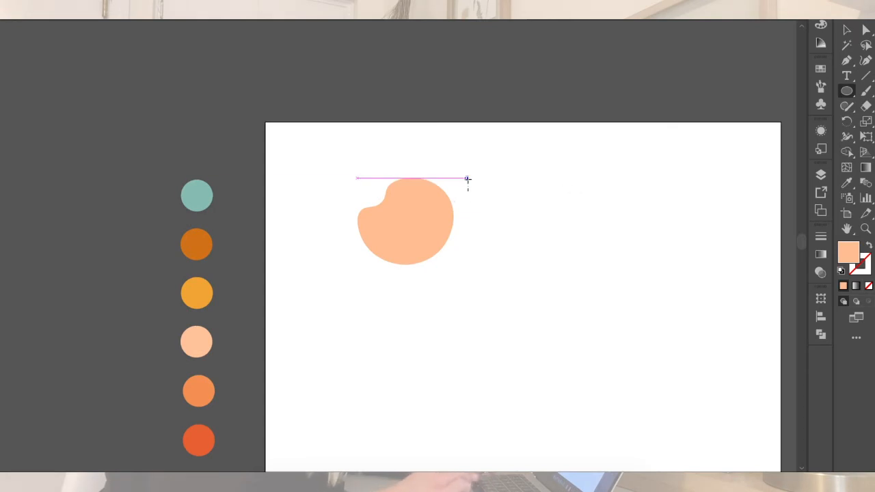
{"action": "left_click_drag", "start_coordinate": [484, 219], "coordinate": [542, 310]}
{"action": "key", "text": "v"}
{"action": "left_click_drag", "start_coordinate": [597, 243], "coordinate": [567, 243]}
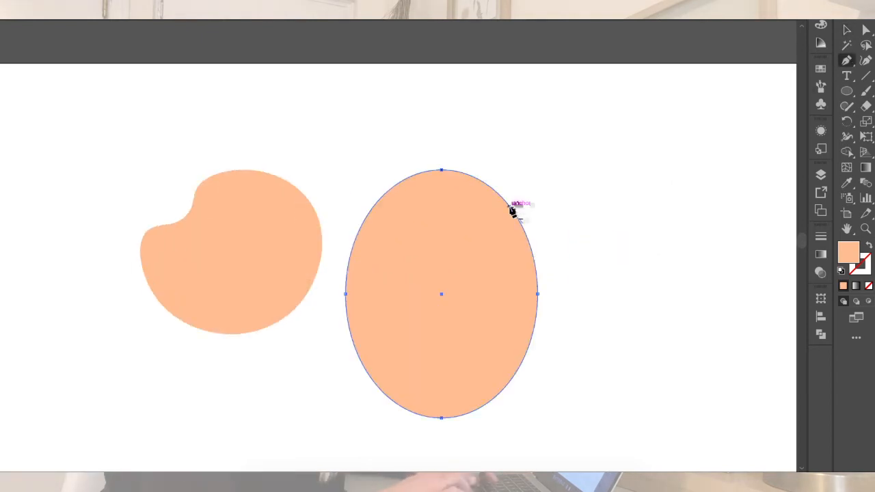
Add anchors on the ellipse's upper-right and upper-left edges, pull them outward, and bend the top edge down into a dip.
{"action": "left_click", "coordinate": [510, 206]}
{"action": "left_click", "coordinate": [867, 61]}
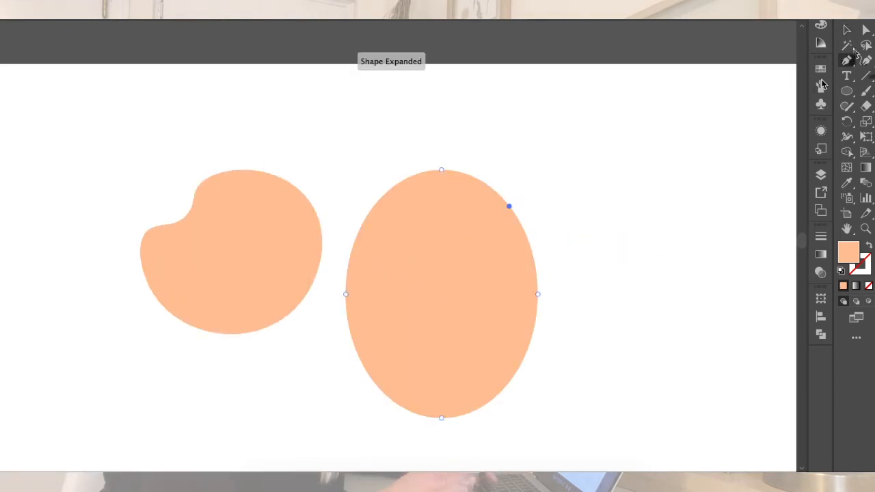
{"action": "left_click_drag", "start_coordinate": [511, 204], "coordinate": [561, 182]}
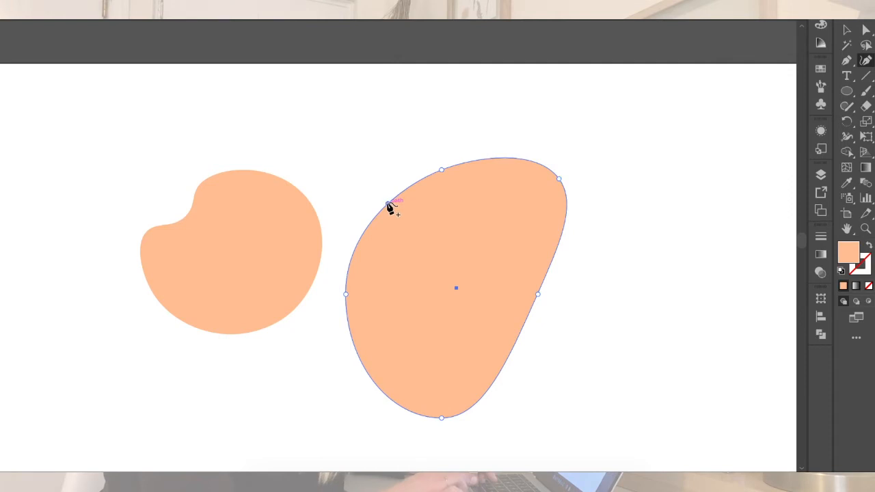
{"action": "left_click_drag", "start_coordinate": [388, 205], "coordinate": [366, 180]}
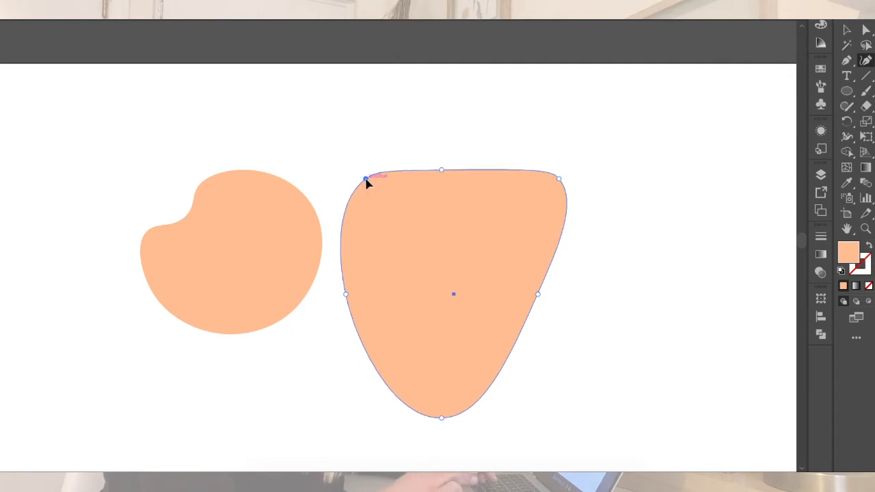
{"action": "left_click_drag", "start_coordinate": [446, 176], "coordinate": [447, 220]}
{"action": "left_click_drag", "start_coordinate": [514, 201], "coordinate": [491, 170]}
Reshape the ellipse's lower end and left side with the Curvature tool, and delete its upper-left anchor.
{"action": "left_click_drag", "start_coordinate": [443, 417], "coordinate": [532, 366]}
{"action": "left_click_drag", "start_coordinate": [388, 346], "coordinate": [422, 323]}
{"action": "left_click_drag", "start_coordinate": [346, 294], "coordinate": [376, 276]}
{"action": "left_click_drag", "start_coordinate": [422, 322], "coordinate": [394, 376]}
{"action": "left_click_drag", "start_coordinate": [480, 394], "coordinate": [508, 435]}
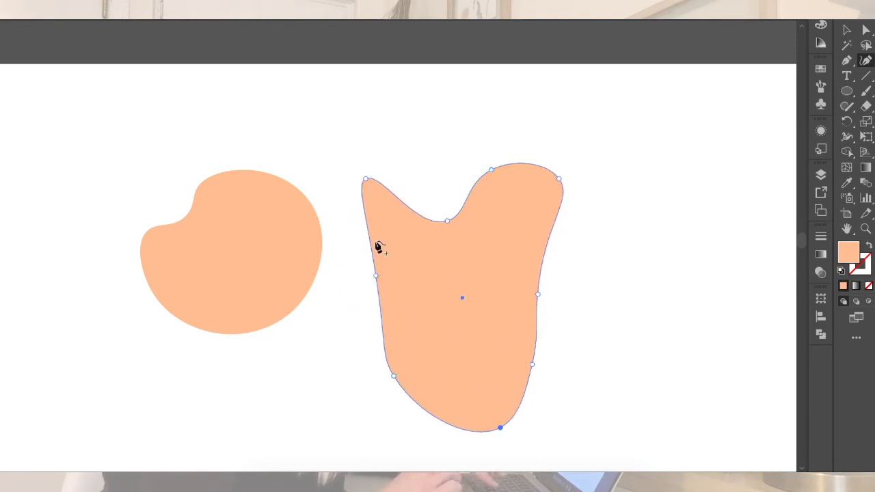
{"action": "left_click", "coordinate": [366, 179]}
{"action": "key", "text": "Delete"}
{"action": "key", "text": "v"}
{"action": "left_click", "coordinate": [653, 337]}
Move the new organic shape below and right of the notched one and fill it with the dark orange swatch colour.
{"action": "scroll", "coordinate": [654, 337], "scroll_direction": "down", "scroll_amount": 4}
{"action": "scroll", "coordinate": [653, 337], "scroll_direction": "down", "scroll_amount": 2}
{"action": "left_click_drag", "start_coordinate": [587, 278], "coordinate": [531, 326]}
{"action": "key", "text": "i"}
{"action": "left_click", "coordinate": [278, 226]}
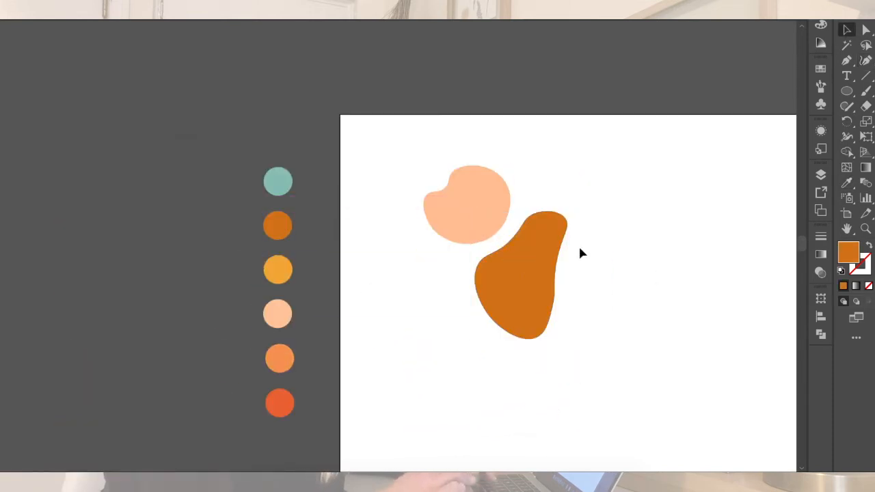
Duplicate the peach and dark orange shapes to the right, then rotate and shrink the copies.
{"action": "scroll", "coordinate": [579, 254], "scroll_direction": "up", "scroll_amount": 3}
{"action": "key", "text": "shift+grave"}
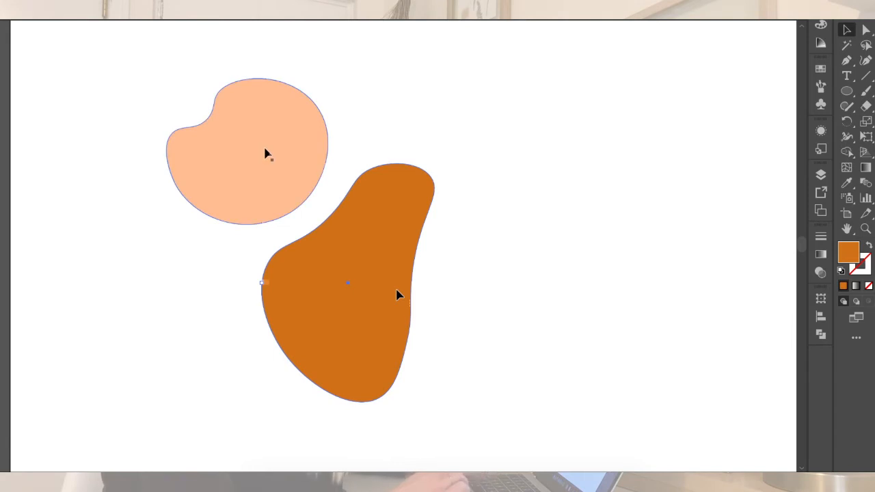
{"action": "left_click", "coordinate": [235, 147], "text": "shift"}
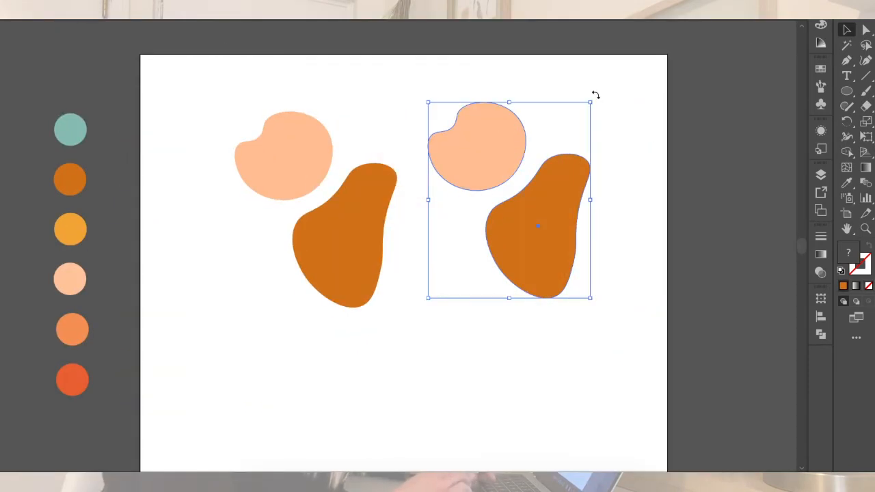
{"action": "left_click_drag", "start_coordinate": [596, 95], "coordinate": [568, 168]}
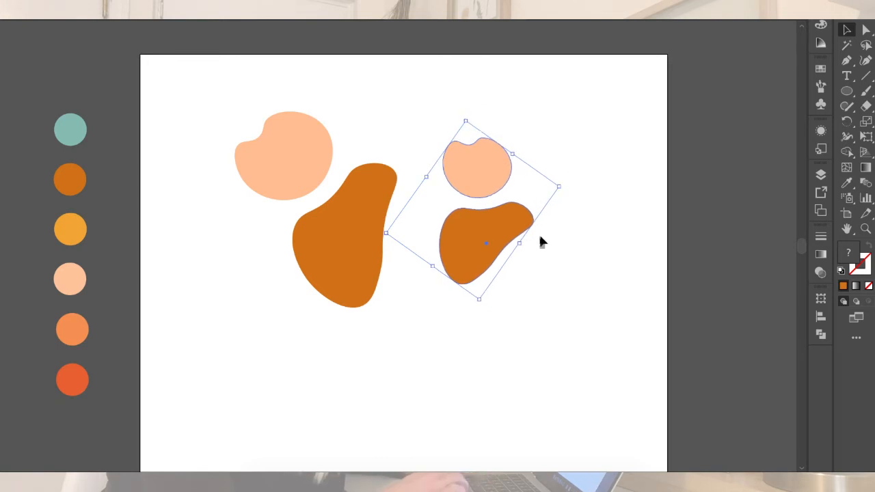
Reshape the small peach copy's lower and right edges into a new organic outline with the Curvature tool.
{"action": "left_click", "coordinate": [504, 182]}
{"action": "key", "text": "p"}
{"action": "scroll", "coordinate": [437, 174], "scroll_direction": "up", "scroll_amount": 3}
{"action": "left_click_drag", "start_coordinate": [547, 232], "coordinate": [534, 201]}
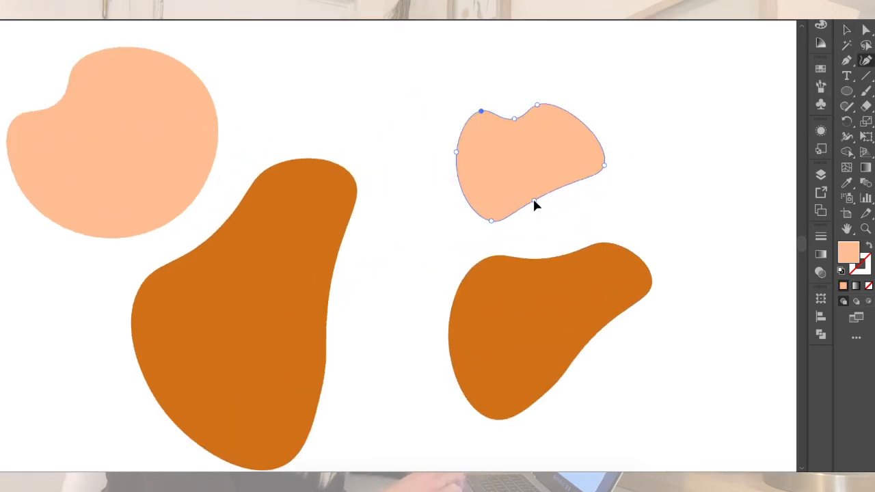
{"action": "left_click_drag", "start_coordinate": [603, 171], "coordinate": [600, 197]}
{"action": "left_click_drag", "start_coordinate": [586, 145], "coordinate": [604, 138]}
{"action": "key", "text": "v"}
{"action": "left_click", "coordinate": [708, 189]}
Place the small reshaped copy above the large dark orange shape and fill it with the yellow-orange swatch colour.
{"action": "scroll", "coordinate": [708, 189], "scroll_direction": "down", "scroll_amount": 3}
{"action": "left_click_drag", "start_coordinate": [644, 164], "coordinate": [530, 158]}
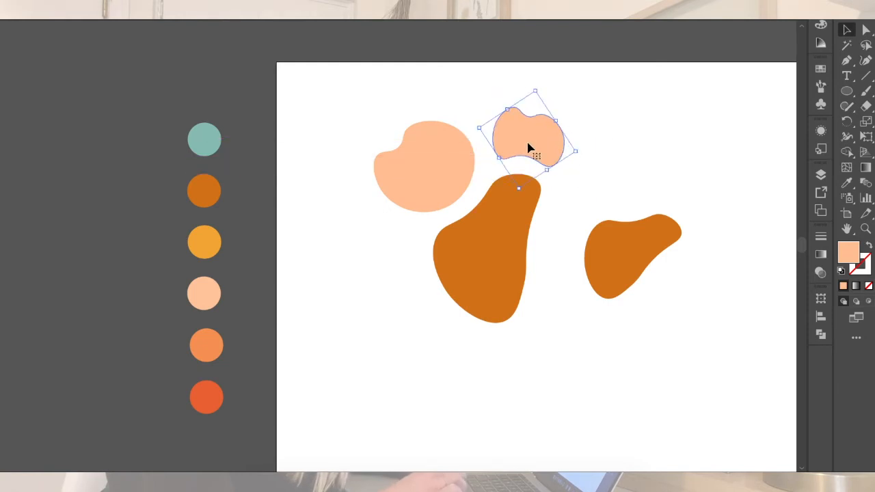
{"action": "key", "text": "i"}
{"action": "left_click", "coordinate": [204, 242]}
{"action": "key", "text": "v"}
{"action": "left_click", "coordinate": [620, 199]}
Move the small dark orange copy below the notched peach shape and rotate it to fit beside the large shape.
{"action": "left_click_drag", "start_coordinate": [648, 242], "coordinate": [349, 360]}
{"action": "left_click_drag", "start_coordinate": [335, 287], "coordinate": [374, 279]}
{"action": "left_click_drag", "start_coordinate": [452, 283], "coordinate": [447, 251]}
{"action": "left_click_drag", "start_coordinate": [373, 256], "coordinate": [377, 247]}
Delete the far-left and lower-left anchors of the small dark orange copy and shift its bottom anchor left for a bean shape.
{"action": "left_click", "coordinate": [865, 61]}
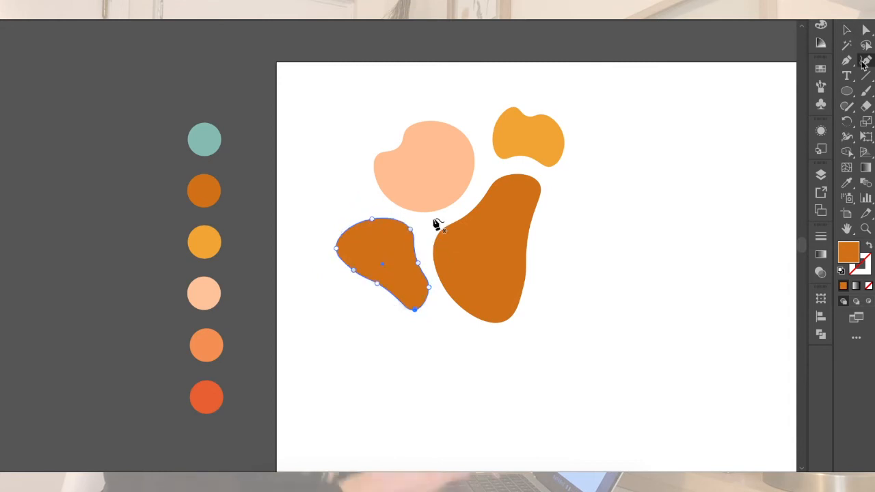
{"action": "scroll", "coordinate": [400, 238], "scroll_direction": "up", "scroll_amount": 5}
{"action": "left_click", "coordinate": [280, 260]}
{"action": "key", "text": "Delete"}
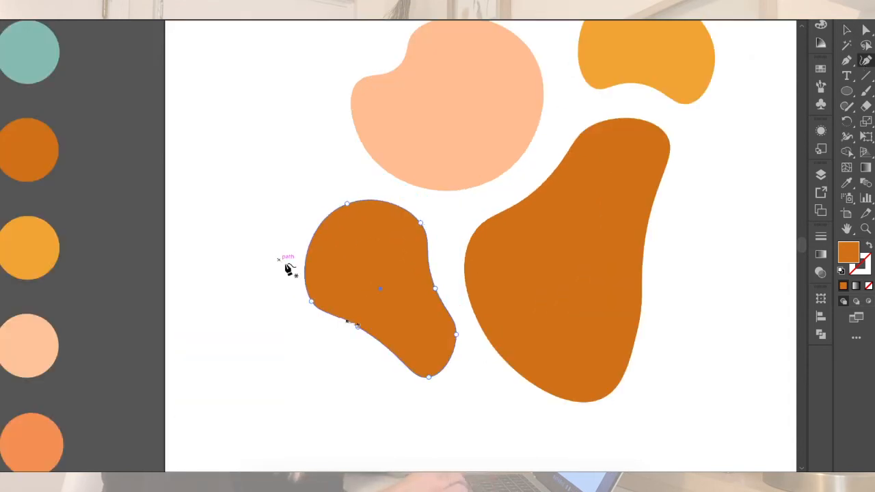
{"action": "left_click", "coordinate": [357, 329]}
{"action": "key", "text": "Delete"}
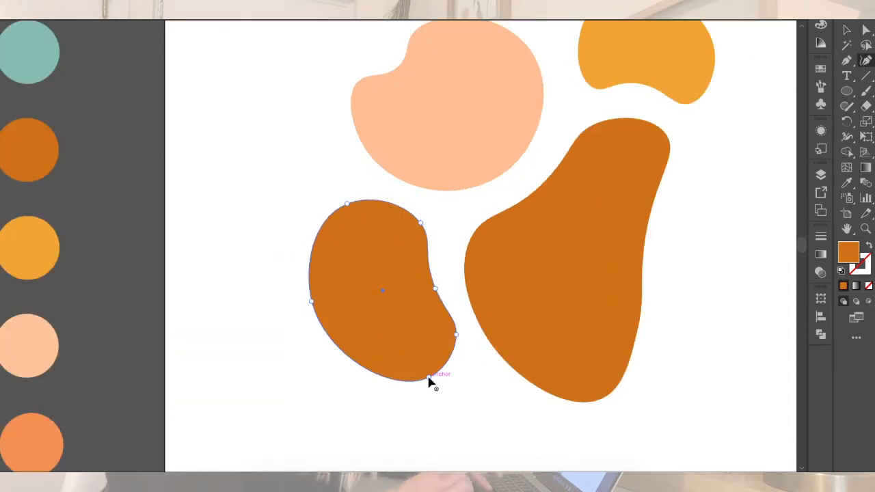
{"action": "left_click_drag", "start_coordinate": [429, 378], "coordinate": [408, 378]}
Fill the bean shape with the medium orange swatch colour.
{"action": "key", "text": "v"}
{"action": "scroll", "coordinate": [411, 379], "scroll_direction": "down", "scroll_amount": 5}
{"action": "key", "text": "i"}
{"action": "left_click", "coordinate": [269, 404]}
{"action": "key", "text": "v"}
{"action": "left_click", "coordinate": [452, 435]}
Draw a large circle over the shapes and give it a teal outline with no fill.
{"action": "scroll", "coordinate": [453, 437], "scroll_direction": "up", "scroll_amount": 4}
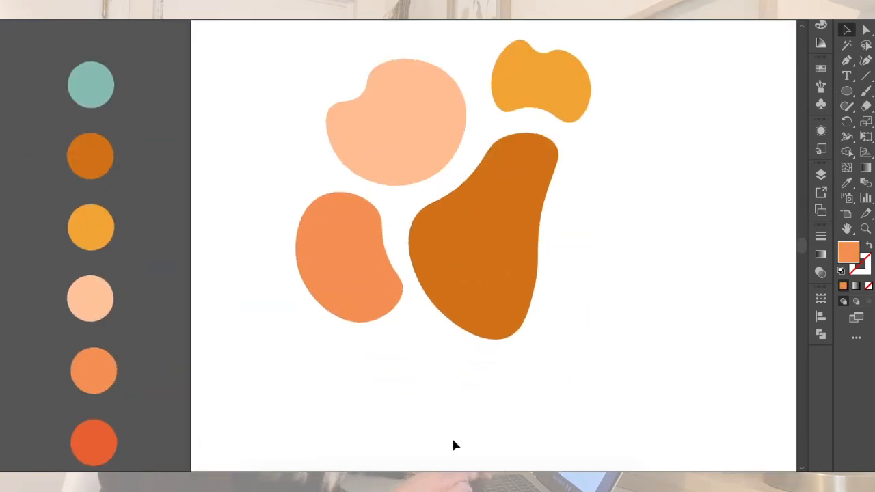
{"action": "scroll", "coordinate": [452, 440], "scroll_direction": "right", "scroll_amount": 4}
{"action": "key", "text": "l"}
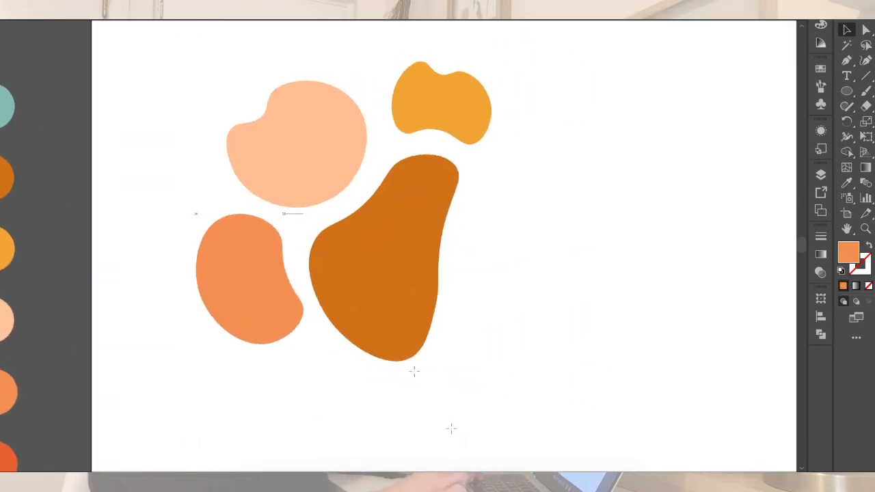
{"action": "left_click_drag", "start_coordinate": [339, 207], "coordinate": [450, 98]}
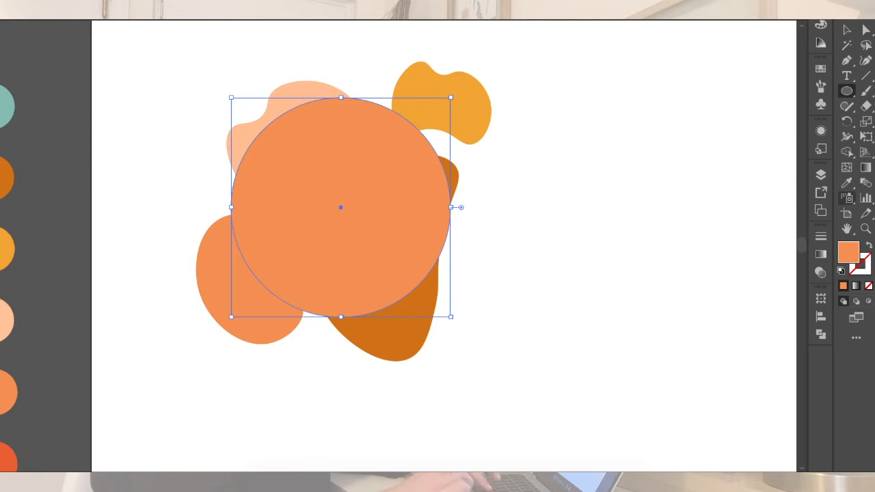
{"action": "left_click", "coordinate": [869, 246]}
{"action": "key", "text": "i"}
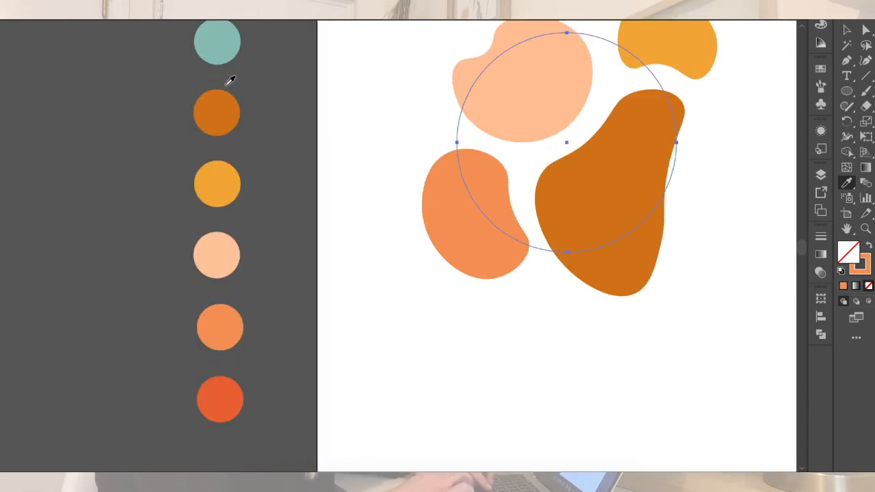
{"action": "left_click", "coordinate": [239, 125]}
{"action": "left_click", "coordinate": [222, 50]}
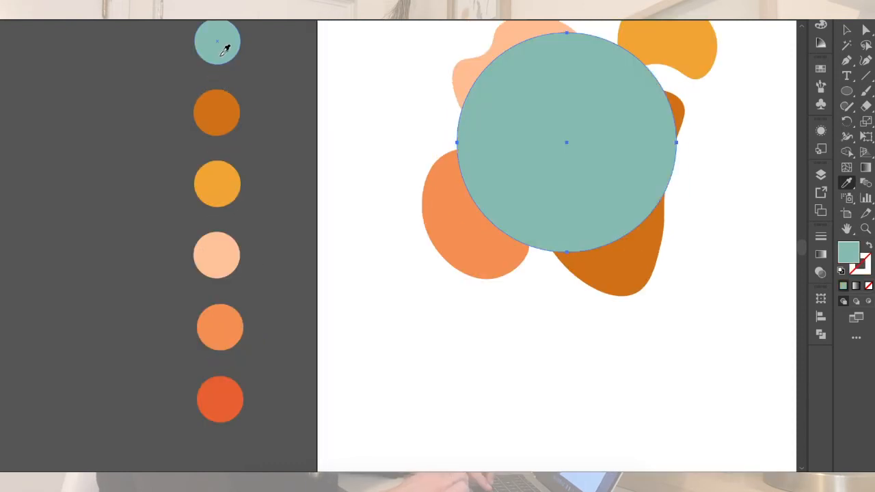
{"action": "left_click", "coordinate": [225, 246]}
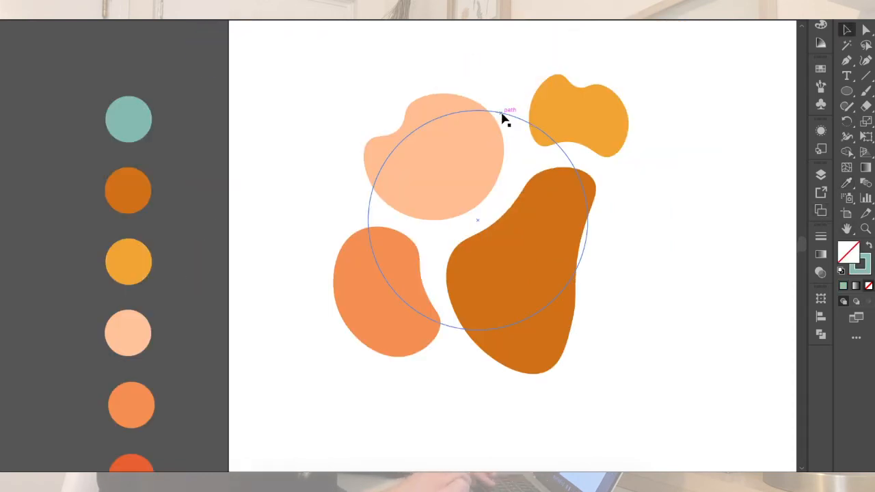
Turn the circle outline into a crescent by pulling its right anchor inward, and rotate it over the upper shapes.
{"action": "left_click_drag", "start_coordinate": [504, 119], "coordinate": [716, 167]}
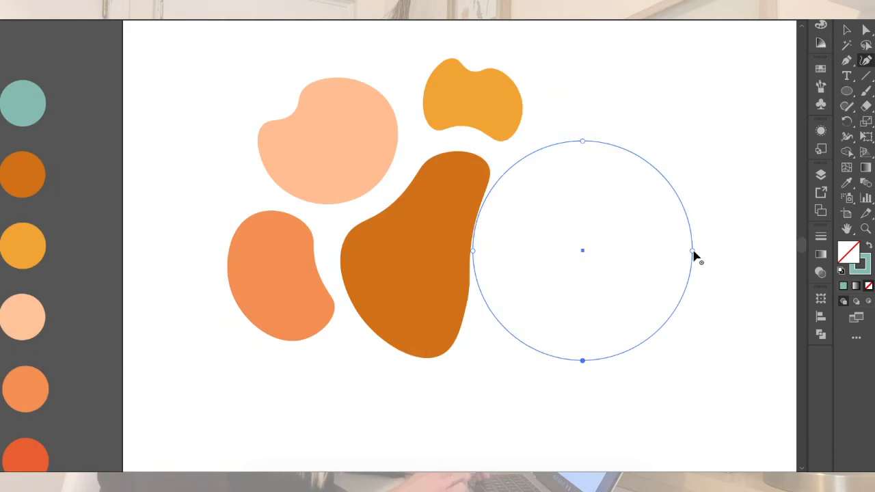
{"action": "left_click_drag", "start_coordinate": [694, 254], "coordinate": [502, 250]}
{"action": "key", "text": "v"}
{"action": "left_click_drag", "start_coordinate": [589, 139], "coordinate": [371, 344]}
{"action": "left_click_drag", "start_coordinate": [547, 218], "coordinate": [567, 131]}
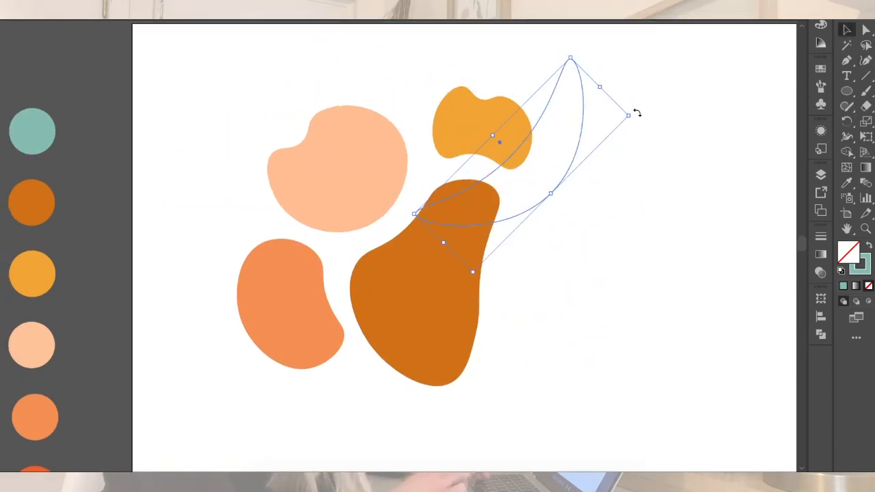
{"action": "left_click_drag", "start_coordinate": [636, 112], "coordinate": [452, 159]}
Give the crescent a red-orange outline without fill and place it across the peach and yellow-orange shapes.
{"action": "scroll", "coordinate": [87, 356], "scroll_direction": "down", "scroll_amount": 3}
{"action": "key", "text": "i"}
{"action": "left_click", "coordinate": [35, 361]}
{"action": "left_click", "coordinate": [869, 245]}
{"action": "key", "text": "v"}
{"action": "scroll", "coordinate": [452, 137], "scroll_direction": "up", "scroll_amount": 4}
{"action": "left_click_drag", "start_coordinate": [327, 58], "coordinate": [370, 110]}
Draw a red-orange circle outline overlapping the peach shape and the orange bean shape.
{"action": "left_click", "coordinate": [424, 223]}
{"action": "left_click_drag", "start_coordinate": [355, 290], "coordinate": [399, 318]}
{"action": "key", "text": "v"}
{"action": "left_click", "coordinate": [587, 334]}
{"action": "scroll", "coordinate": [587, 335], "scroll_direction": "down", "scroll_amount": 3}
{"action": "scroll", "coordinate": [587, 334], "scroll_direction": "left", "scroll_amount": 2}
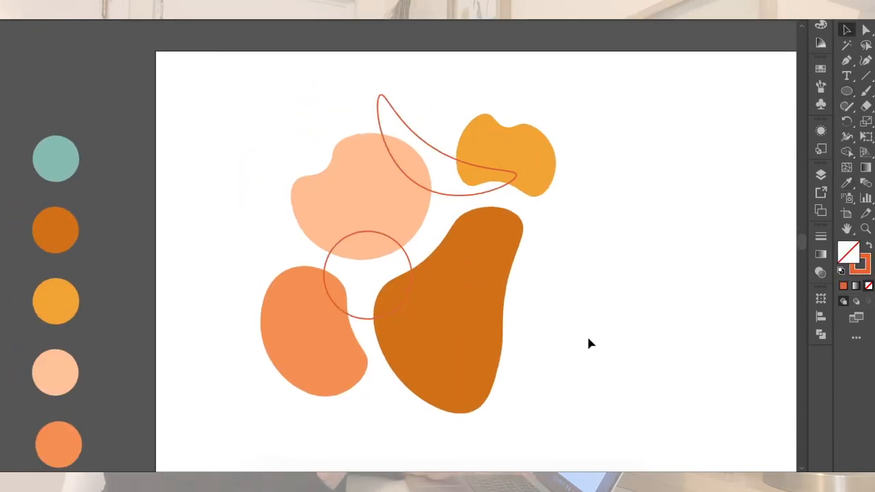
Shrink the circle outline and reposition it where the peach shape and the bean shape nearly meet.
{"action": "left_click_drag", "start_coordinate": [441, 210], "coordinate": [398, 206]}
{"action": "left_click_drag", "start_coordinate": [317, 183], "coordinate": [371, 221]}
{"action": "left_click_drag", "start_coordinate": [401, 266], "coordinate": [387, 246]}
{"action": "left_click_drag", "start_coordinate": [389, 217], "coordinate": [413, 198]}
{"action": "scroll", "coordinate": [642, 267], "scroll_direction": "right", "scroll_amount": 3}
{"action": "scroll", "coordinate": [641, 266], "scroll_direction": "up", "scroll_amount": 1}
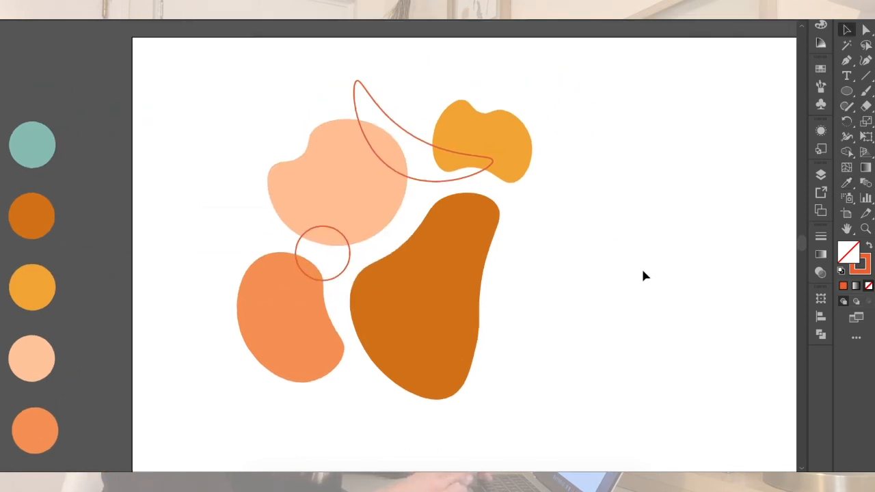
Copy the circle outline to the right of the dark orange shape and narrow it into a small upright ellipse.
{"action": "left_click_drag", "start_coordinate": [347, 269], "coordinate": [541, 301]}
{"action": "left_click_drag", "start_coordinate": [543, 315], "coordinate": [508, 279]}
{"action": "key", "text": "i"}
{"action": "key", "text": "v"}
{"action": "scroll", "coordinate": [492, 266], "scroll_direction": "left", "scroll_amount": 2}
{"action": "left_click_drag", "start_coordinate": [554, 301], "coordinate": [555, 369]}
{"action": "left_click", "coordinate": [568, 344]}
{"action": "scroll", "coordinate": [552, 323], "scroll_direction": "up", "scroll_amount": 3}
{"action": "left_click", "coordinate": [552, 331]}
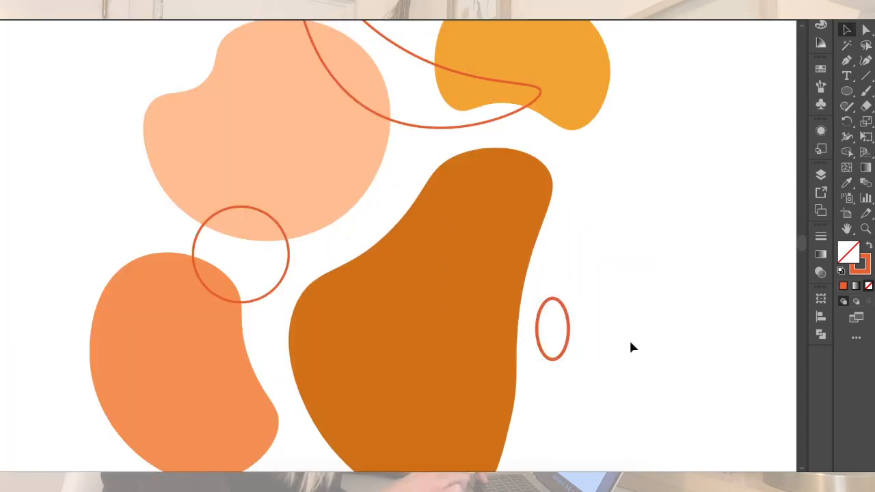
Try tilting and moving the small ellipse outline beside the dark orange shape, then undo the changes.
{"action": "scroll", "coordinate": [511, 205], "scroll_direction": "down", "scroll_amount": 3}
{"action": "scroll", "coordinate": [511, 205], "scroll_direction": "right", "scroll_amount": 2}
{"action": "left_click_drag", "start_coordinate": [519, 225], "coordinate": [504, 219]}
{"action": "left_click", "coordinate": [571, 209]}
{"action": "scroll", "coordinate": [571, 210], "scroll_direction": "down", "scroll_amount": 3}
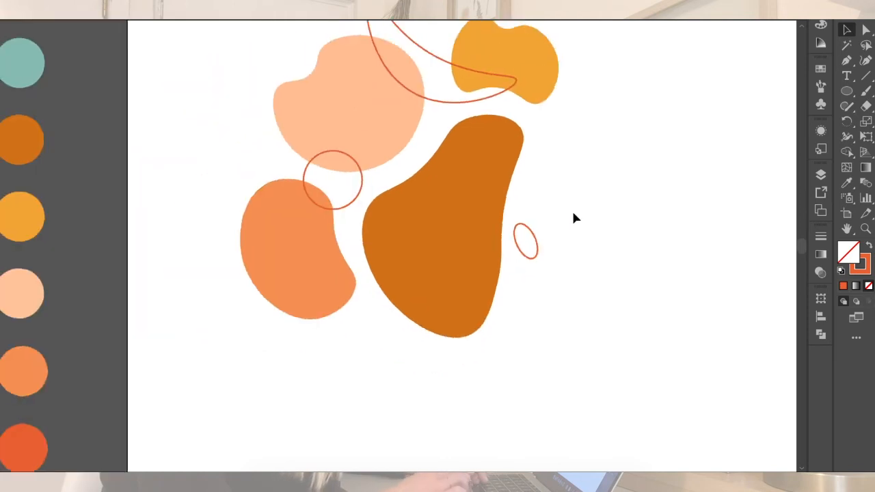
{"action": "scroll", "coordinate": [573, 210], "scroll_direction": "up", "scroll_amount": 5}
{"action": "left_click_drag", "start_coordinate": [535, 398], "coordinate": [530, 343]}
{"action": "key", "text": "ctrl+z"}
Tilt the small ellipse outline and place it near the dark orange shape's upper-right side.
{"action": "scroll", "coordinate": [585, 344], "scroll_direction": "down", "scroll_amount": 3}
{"action": "scroll", "coordinate": [585, 344], "scroll_direction": "right", "scroll_amount": 1}
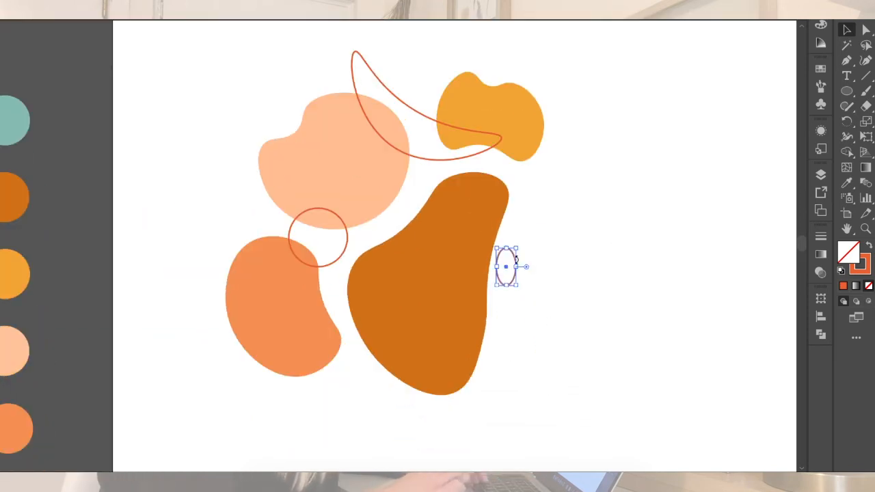
{"action": "left_click_drag", "start_coordinate": [512, 255], "coordinate": [541, 209]}
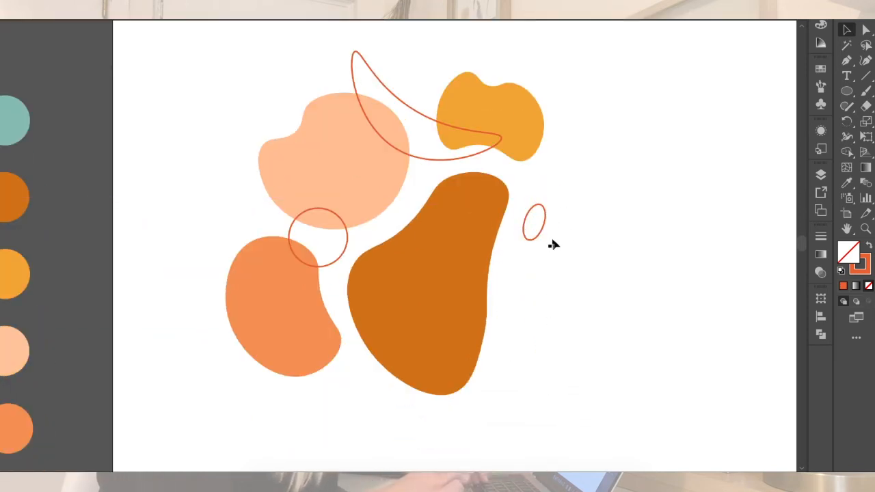
{"action": "scroll", "coordinate": [624, 242], "scroll_direction": "down", "scroll_amount": 3}
{"action": "scroll", "coordinate": [572, 251], "scroll_direction": "up", "scroll_amount": 3}
{"action": "left_click_drag", "start_coordinate": [580, 260], "coordinate": [555, 259]}
{"action": "scroll", "coordinate": [623, 260], "scroll_direction": "down", "scroll_amount": 3}
{"action": "scroll", "coordinate": [623, 260], "scroll_direction": "right", "scroll_amount": 1}
Move the small ellipse outline to the bean shape's lower-left edge and tilt it to follow that edge.
{"action": "left_click_drag", "start_coordinate": [536, 193], "coordinate": [348, 342]}
{"action": "scroll", "coordinate": [304, 306], "scroll_direction": "up", "scroll_amount": 2}
{"action": "scroll", "coordinate": [304, 307], "scroll_direction": "left", "scroll_amount": 2}
{"action": "left_click_drag", "start_coordinate": [373, 375], "coordinate": [335, 365]}
{"action": "left_click", "coordinate": [322, 341]}
{"action": "left_click", "coordinate": [306, 361]}
{"action": "left_click", "coordinate": [307, 357]}
{"action": "left_click", "coordinate": [409, 401]}
Delete the small ellipse outline beside the bean shape.
{"action": "scroll", "coordinate": [409, 401], "scroll_direction": "down", "scroll_amount": 3}
{"action": "scroll", "coordinate": [409, 402], "scroll_direction": "up", "scroll_amount": 2}
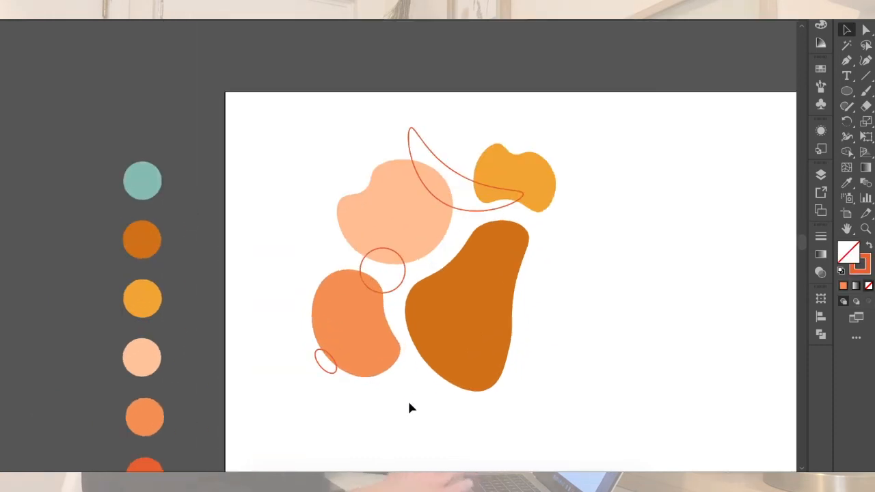
{"action": "left_click", "coordinate": [328, 374]}
{"action": "key", "text": "Delete"}
Duplicate the whole arrangement of shapes and outlines to the right and rotate the copy upside down.
{"action": "scroll", "coordinate": [707, 309], "scroll_direction": "down", "scroll_amount": 2}
{"action": "scroll", "coordinate": [708, 308], "scroll_direction": "right", "scroll_amount": 2}
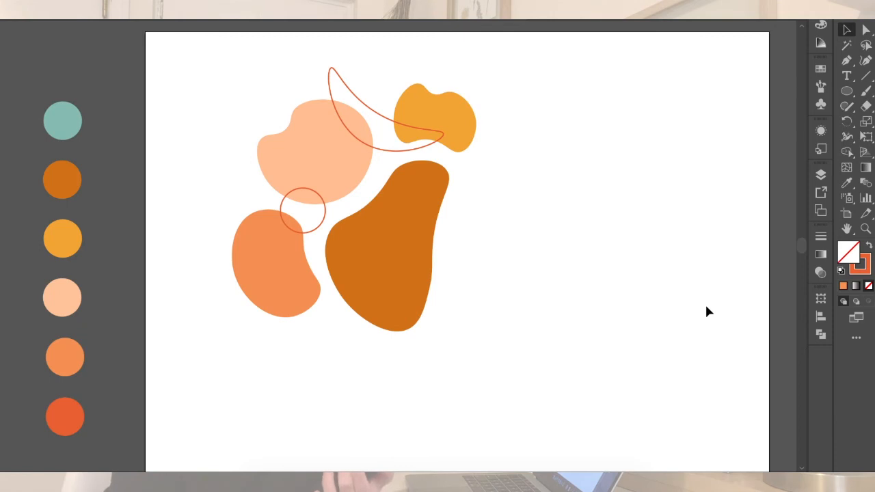
{"action": "scroll", "coordinate": [533, 305], "scroll_direction": "down", "scroll_amount": 3}
{"action": "left_click_drag", "start_coordinate": [512, 354], "coordinate": [307, 134]}
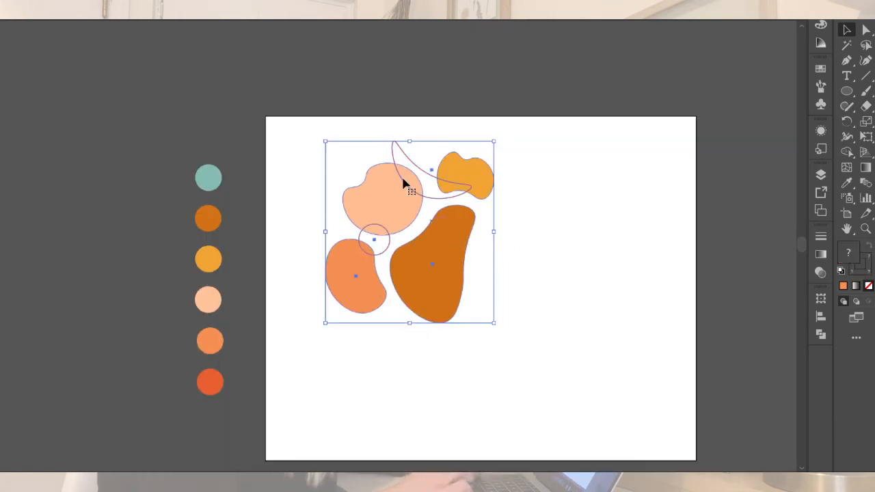
{"action": "scroll", "coordinate": [368, 175], "scroll_direction": "down", "scroll_amount": 2}
{"action": "scroll", "coordinate": [368, 174], "scroll_direction": "right", "scroll_amount": 1}
{"action": "left_click_drag", "start_coordinate": [368, 175], "coordinate": [540, 197]}
{"action": "left_click_drag", "start_coordinate": [648, 63], "coordinate": [517, 288]}
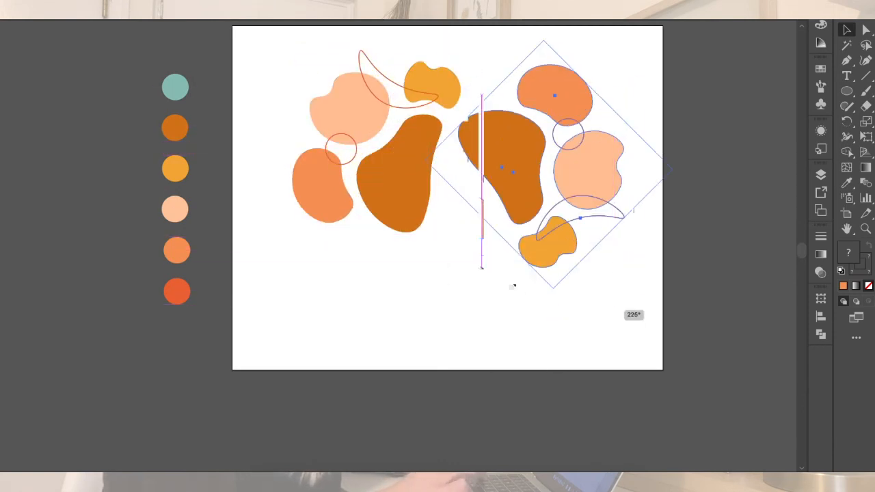
{"action": "left_click_drag", "start_coordinate": [482, 266], "coordinate": [482, 266]}
Move the rotated copy up beside the original arrangement, then shift all the shapes down on the artboard.
{"action": "scroll", "coordinate": [592, 318], "scroll_direction": "up", "scroll_amount": 3}
{"action": "left_click_drag", "start_coordinate": [572, 335], "coordinate": [561, 286]}
{"action": "left_click", "coordinate": [630, 401]}
{"action": "left_click_drag", "start_coordinate": [630, 402], "coordinate": [278, 154]}
{"action": "scroll", "coordinate": [366, 118], "scroll_direction": "down", "scroll_amount": 3}
{"action": "left_click_drag", "start_coordinate": [525, 110], "coordinate": [520, 155]}
{"action": "left_click", "coordinate": [695, 230]}
{"action": "scroll", "coordinate": [695, 230], "scroll_direction": "down", "scroll_amount": 2}
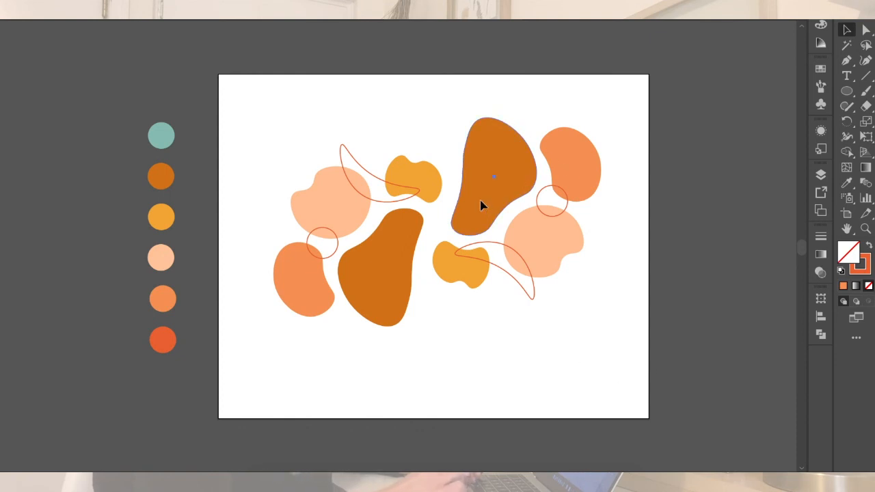
In the rotated copy, recolour the large dark orange shape light peach and the notched peach shape medium orange.
{"action": "left_click", "coordinate": [484, 202]}
{"action": "key", "text": "i"}
{"action": "left_click", "coordinate": [557, 250]}
{"action": "left_click", "coordinate": [557, 250], "text": "ctrl"}
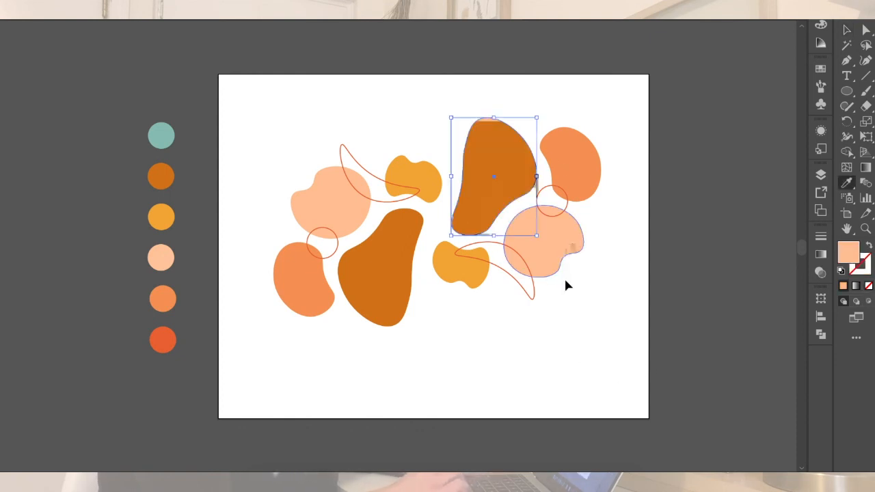
{"action": "left_click", "coordinate": [312, 254]}
In the rotated copy, recolour the small yellow-orange shape dark orange and the bean shape yellow-orange, then select all the artwork.
{"action": "key", "text": "v"}
{"action": "left_click", "coordinate": [443, 285]}
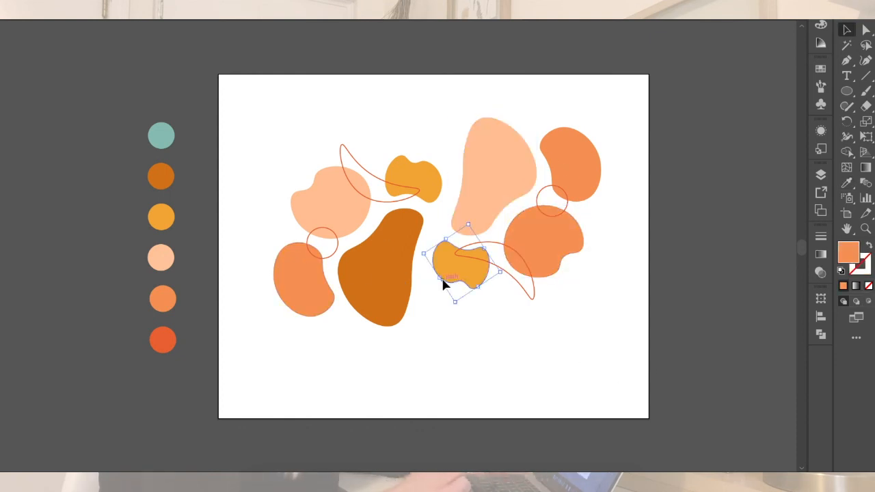
{"action": "left_click", "coordinate": [403, 245]}
{"action": "key", "text": "v"}
{"action": "left_click", "coordinate": [573, 147]}
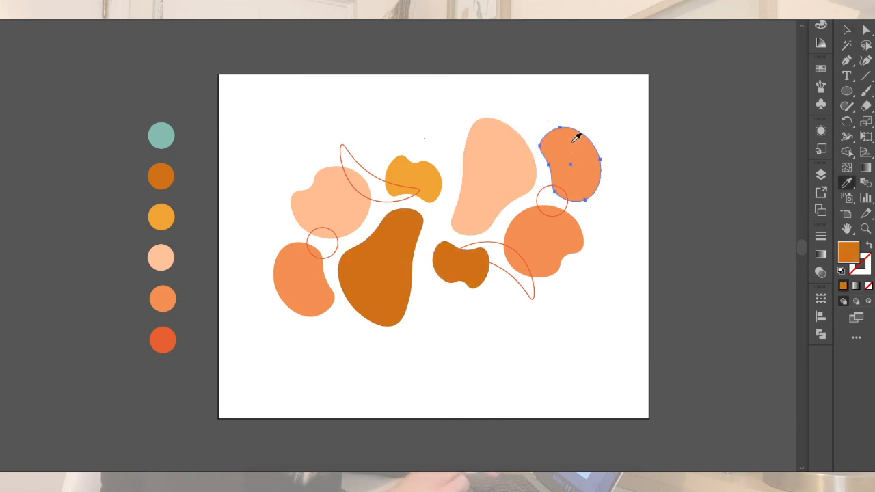
{"action": "left_click", "coordinate": [411, 151]}
{"action": "key", "text": "v"}
{"action": "key", "text": "ctrl+a"}
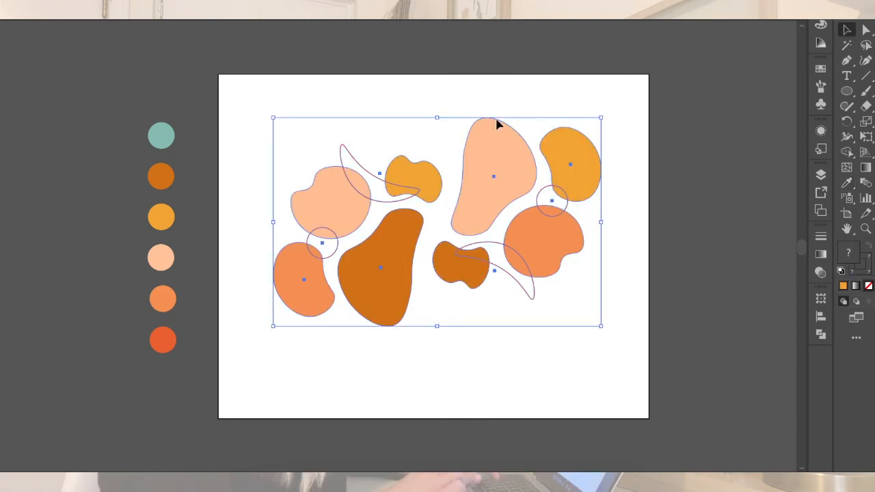
Rotate the entire selected arrangement of shapes and outlines slightly clockwise on the artboard.
{"action": "left_click_drag", "start_coordinate": [601, 117], "coordinate": [614, 130]}
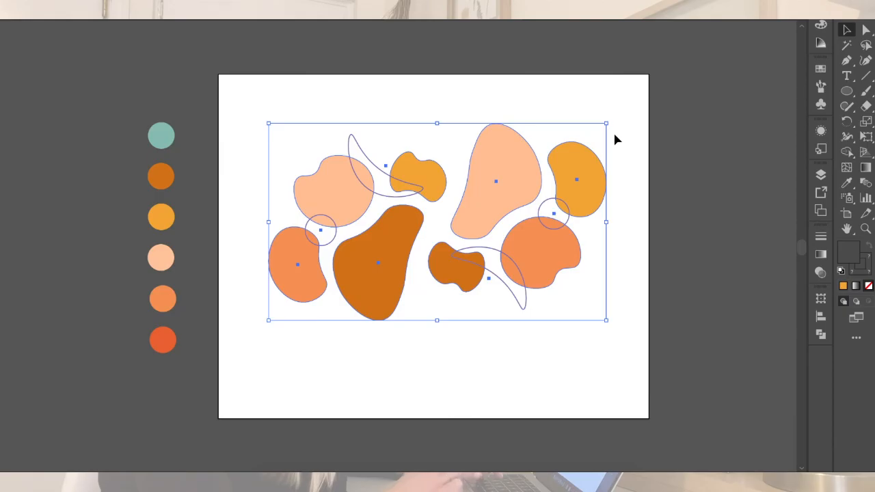